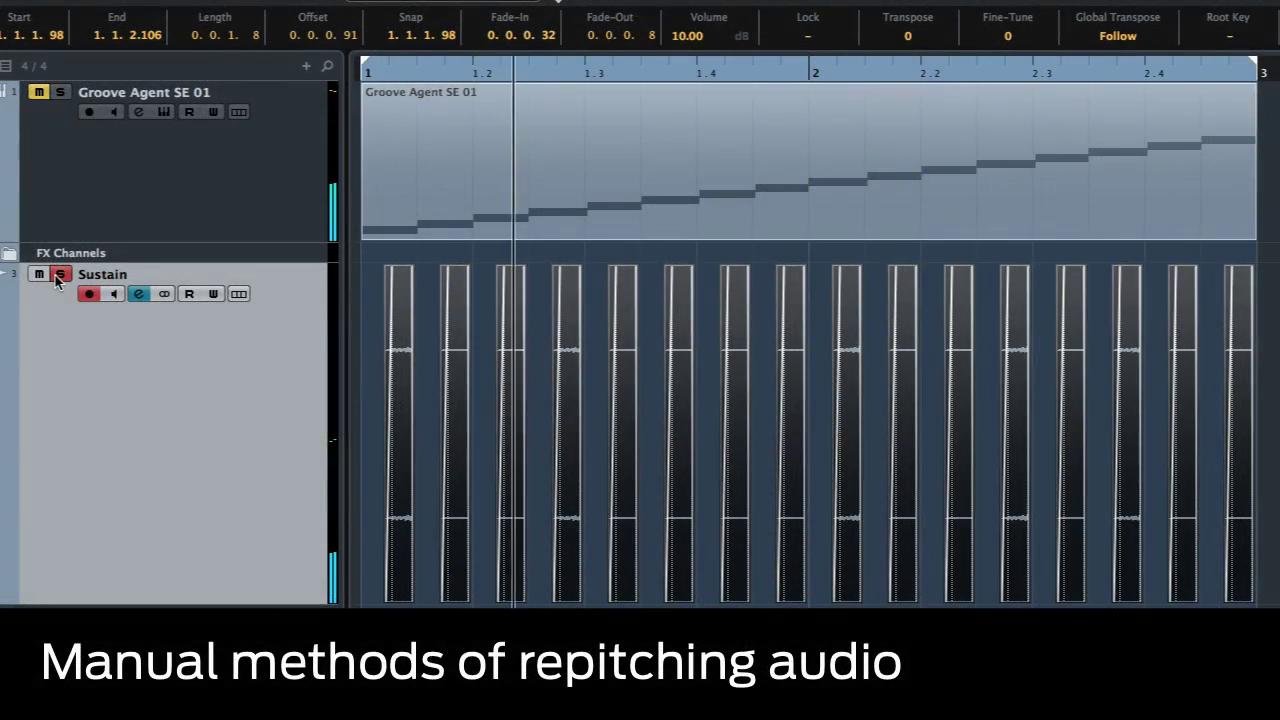
- Unsolo the Sustain track and raise the event volume from 10 to 15 dB
click(59, 275)
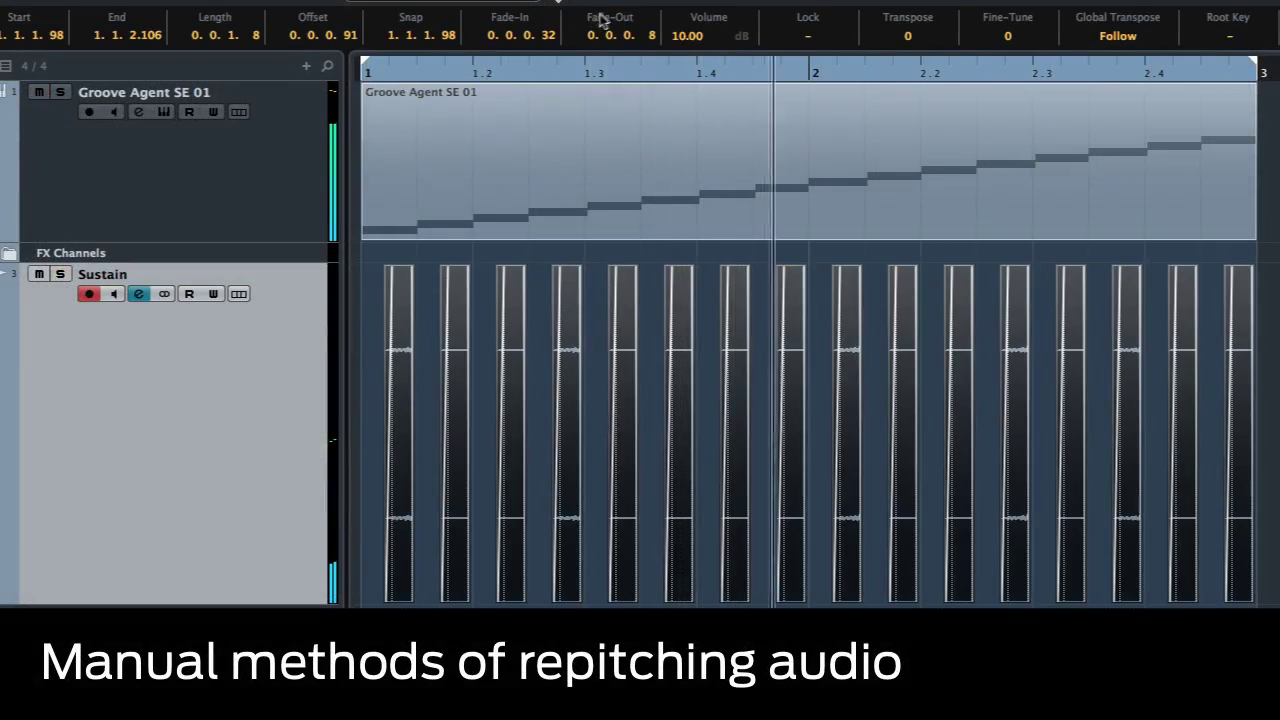
click(690, 36)
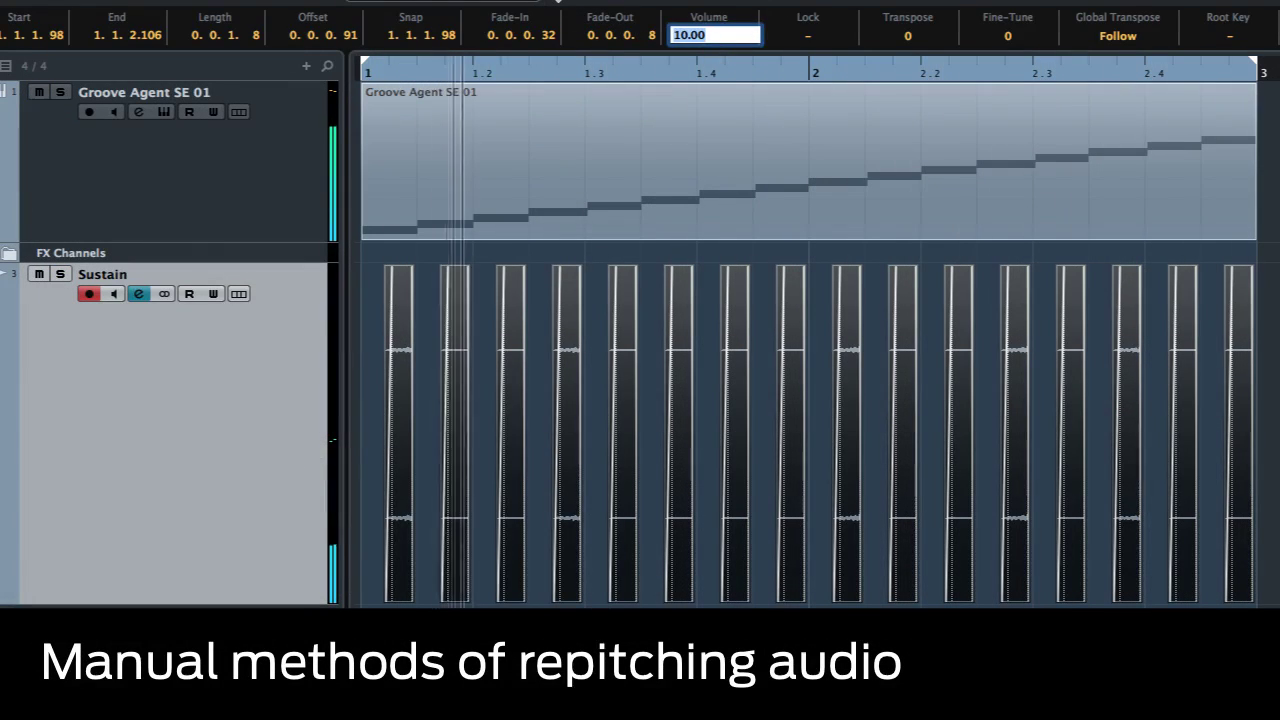
text(15)
key(Return)
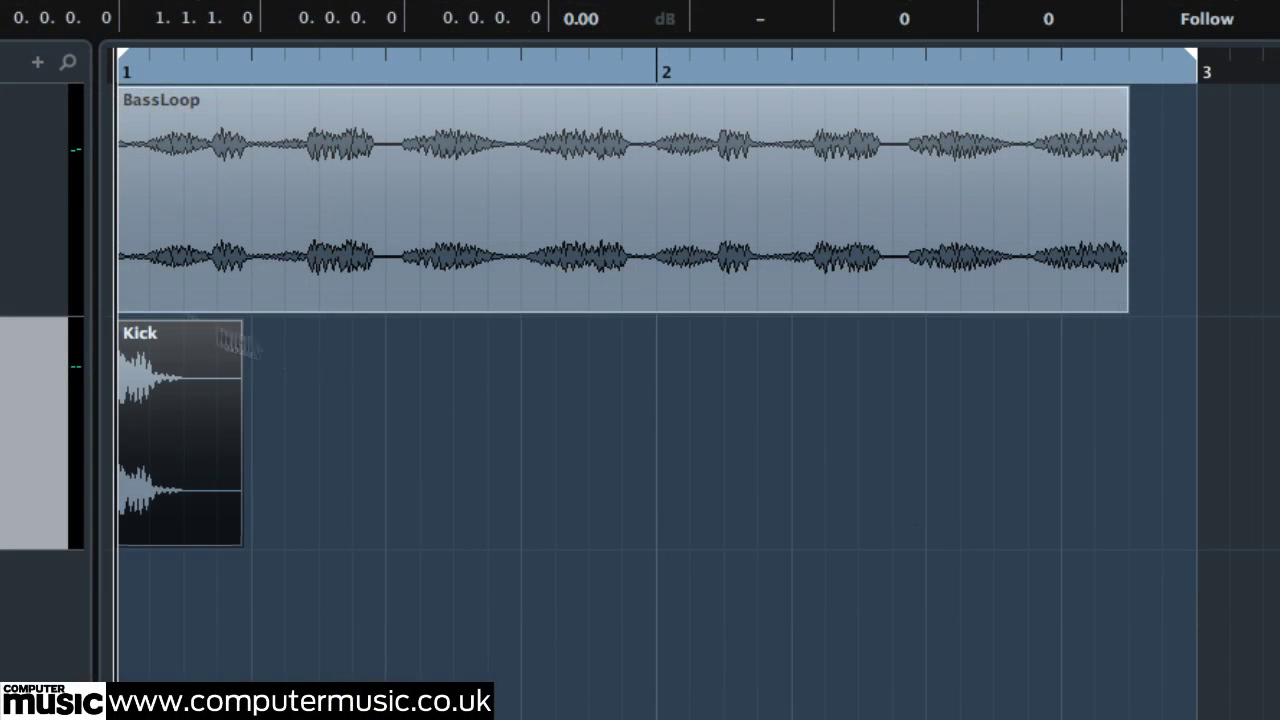
- Play the BassLoop and Kick loop from the start to hear it
key(space)
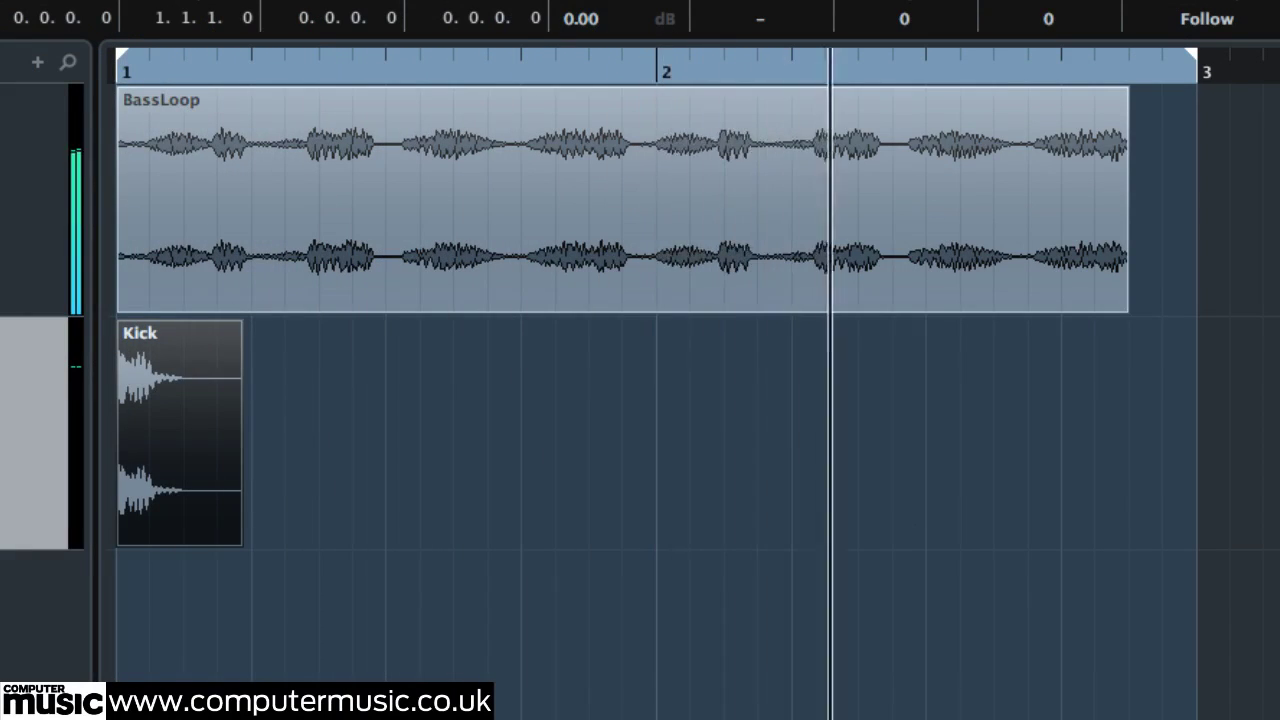
key(space)
key(space)
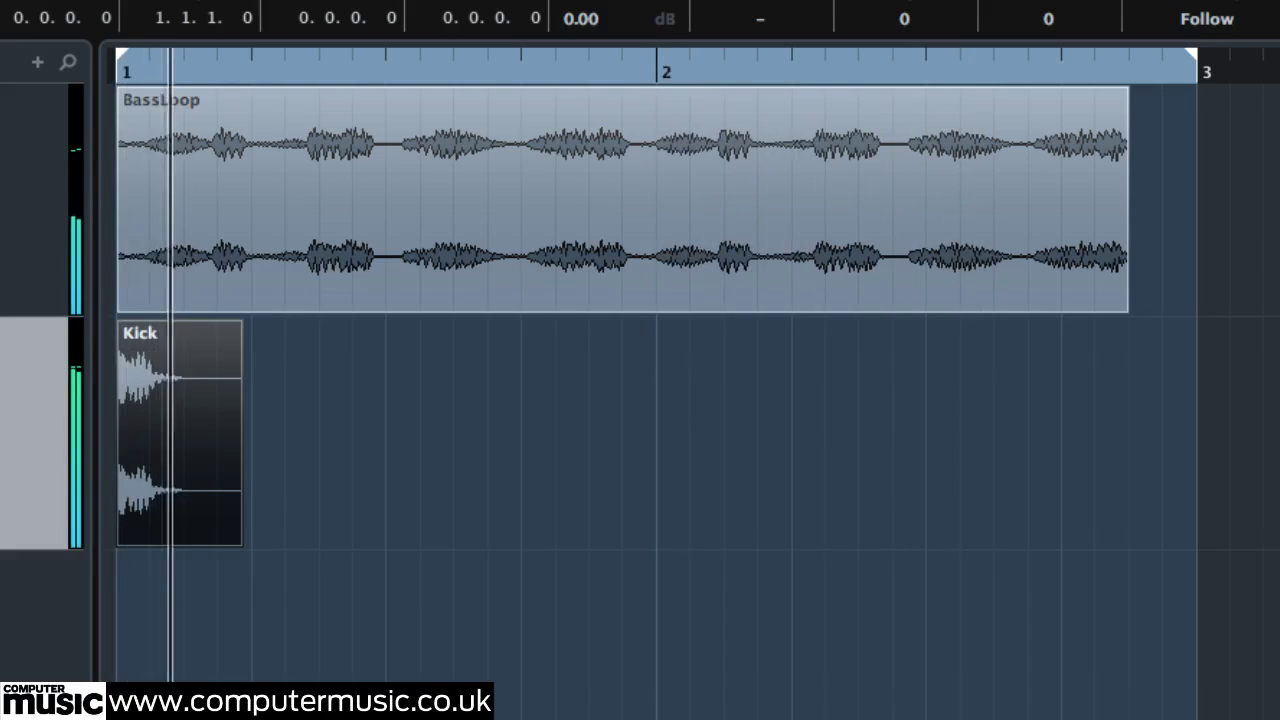
key(space)
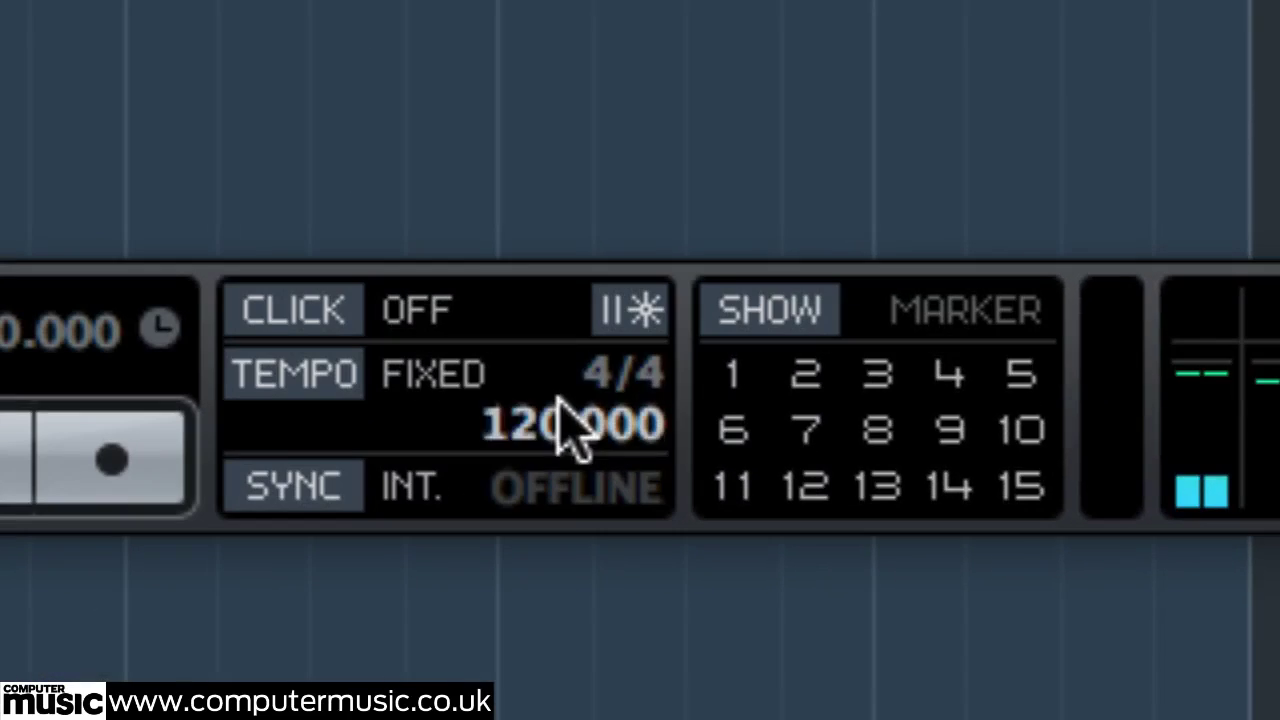
- Set the project tempo to 128 BPM so the BassLoop spans two bars
double_click(571, 423)
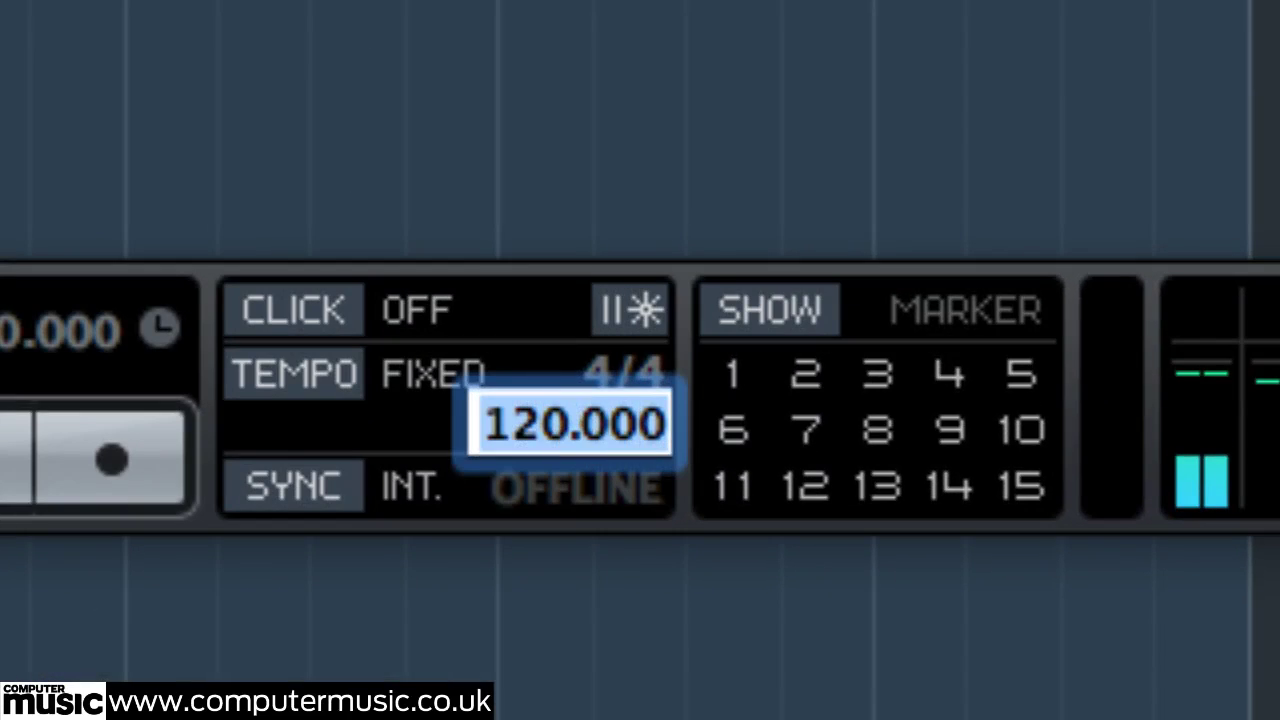
text(128)
key(Return)
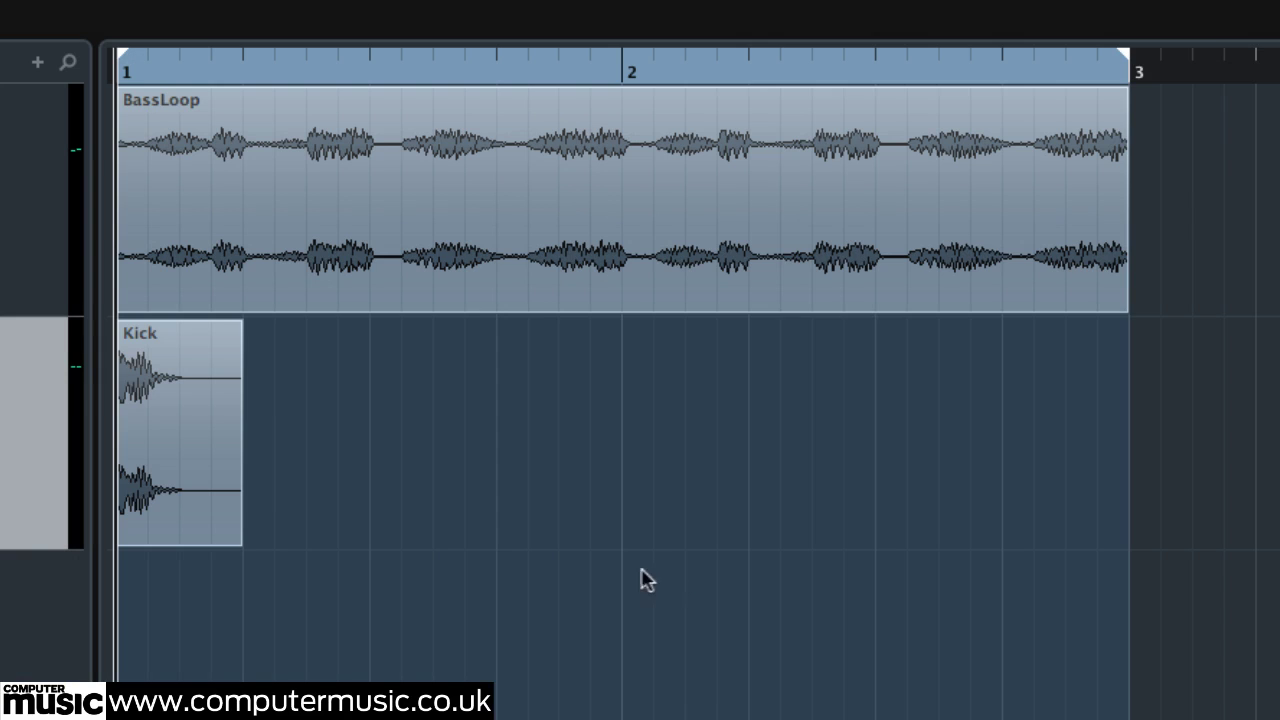
- Duplicate the Kick event into eight beat-spaced copies from bar 1 to bar 3
key(space)
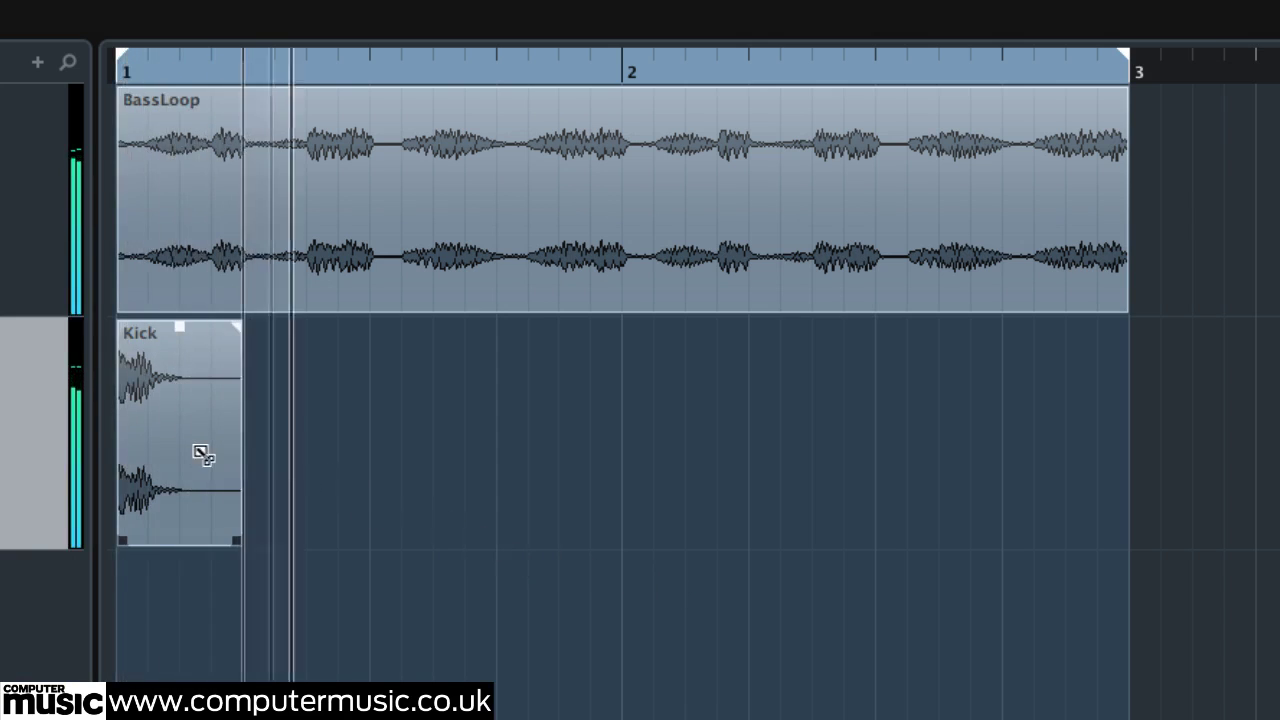
drag(203, 451, 498, 470)
shift+click(203, 446)
drag(180, 438, 686, 457)
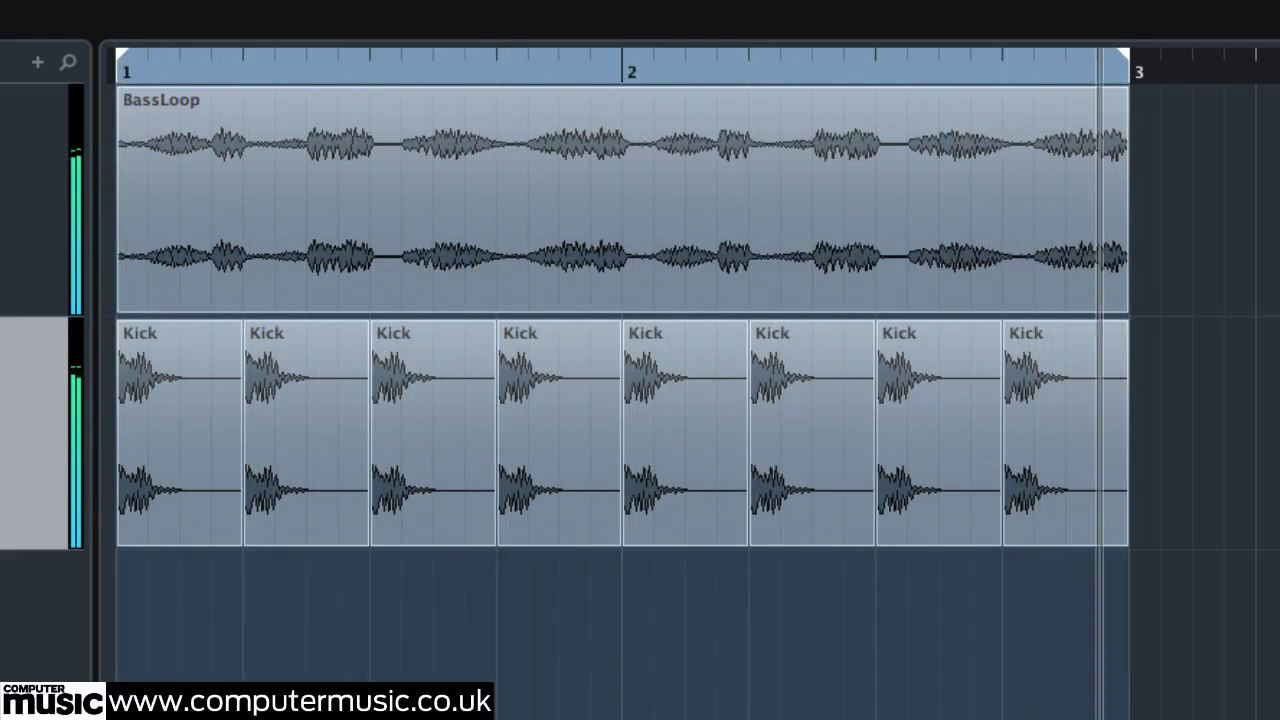
key(space)
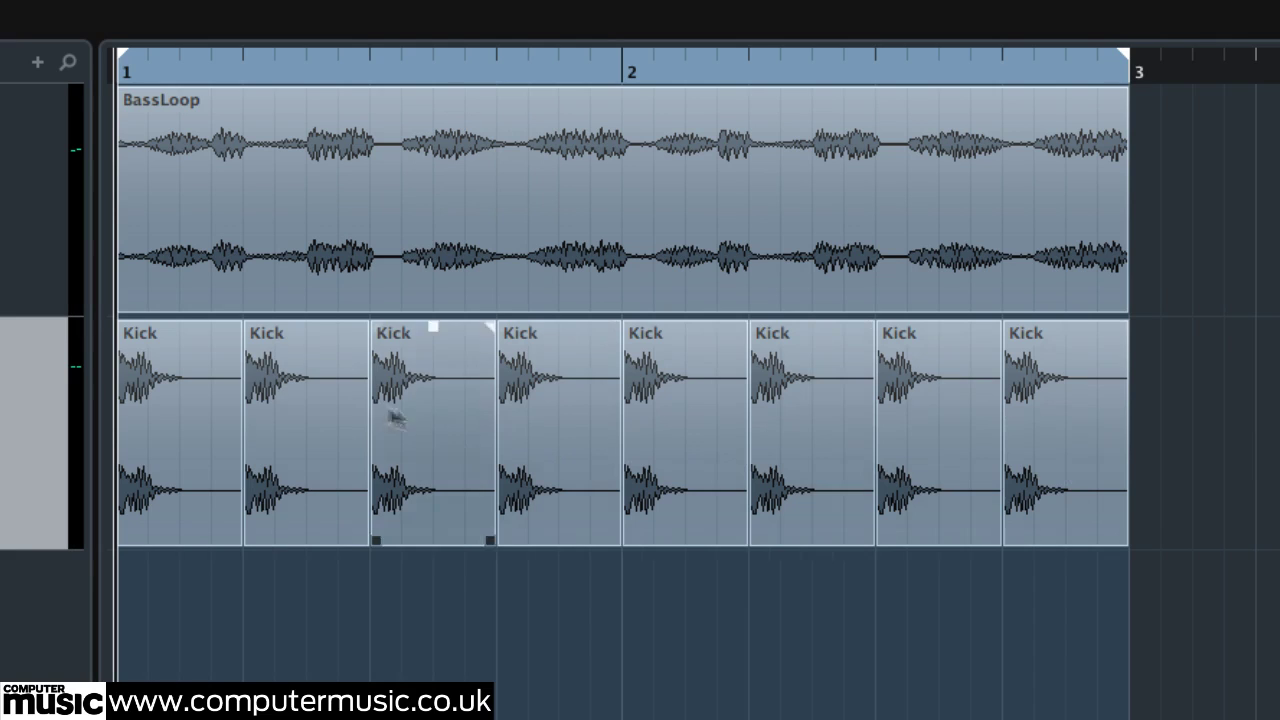
- Open Pitch Shift processing for the first Kick event on its Envelope tab, toggling time correction
right_click(188, 408)
click(171, 399)
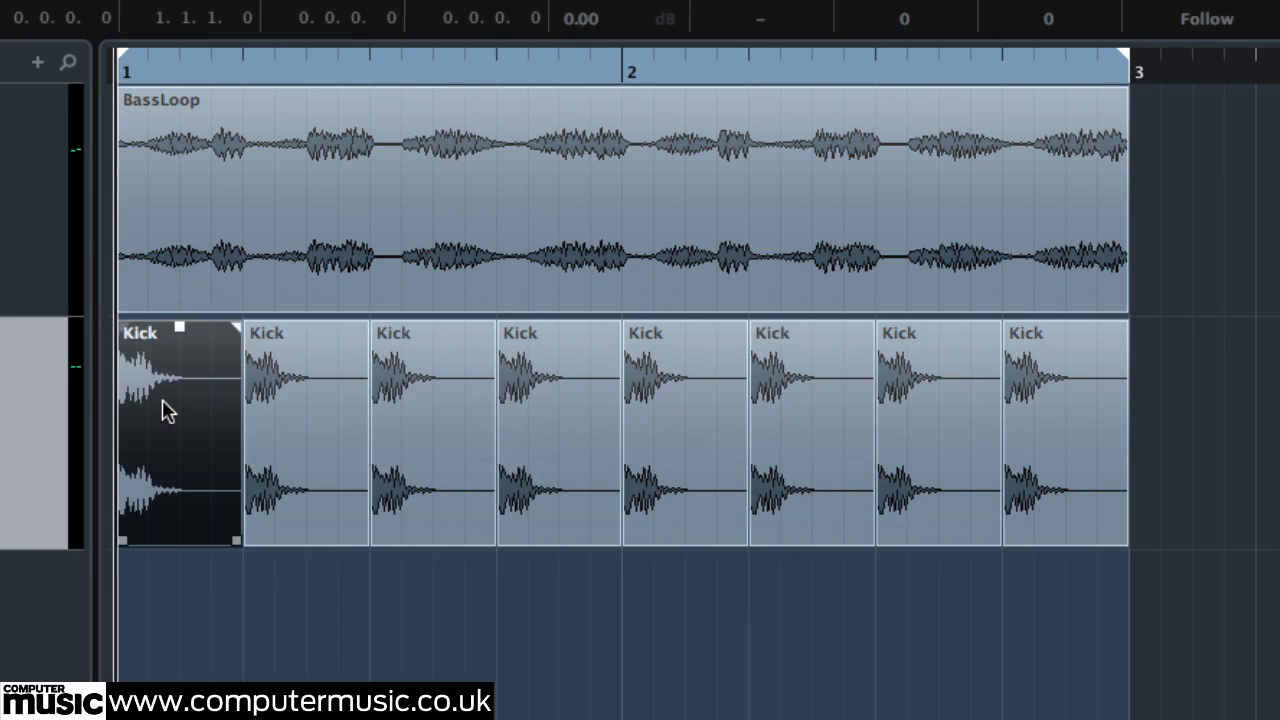
right_click(166, 410)
mouse_move(698, 354)
mouse_move(760, 459)
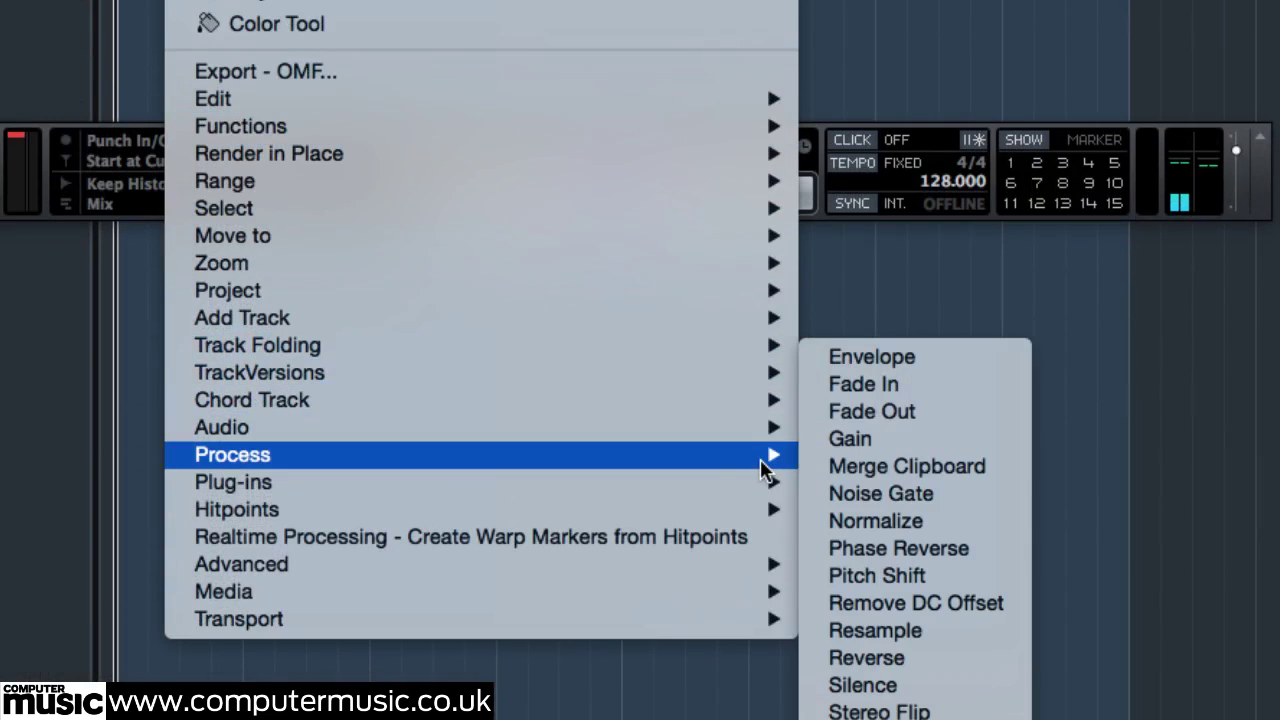
click(914, 573)
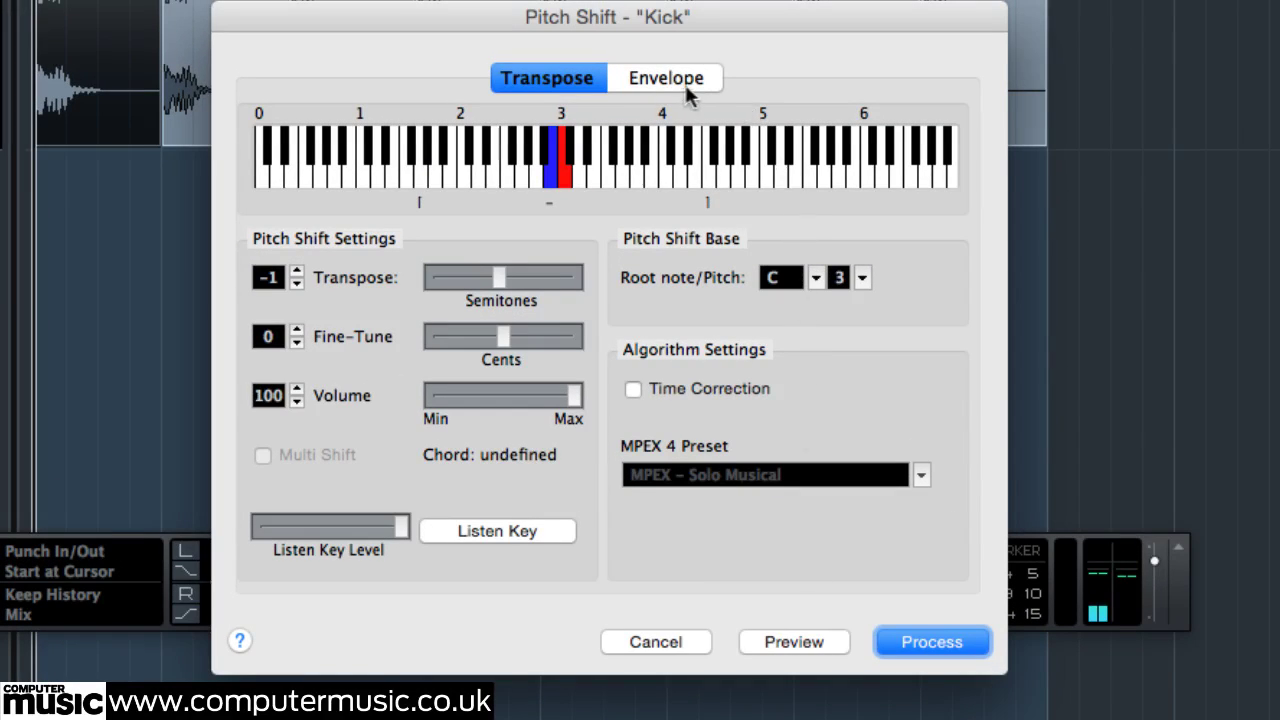
click(671, 77)
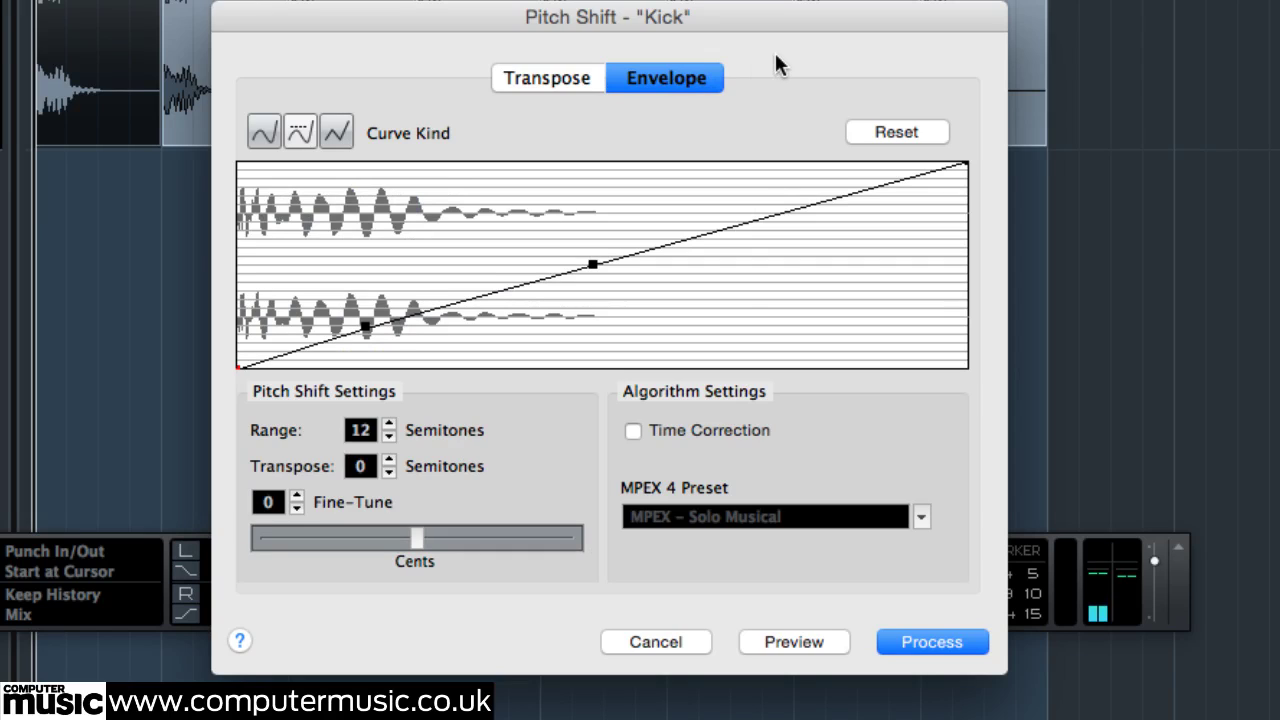
click(632, 431)
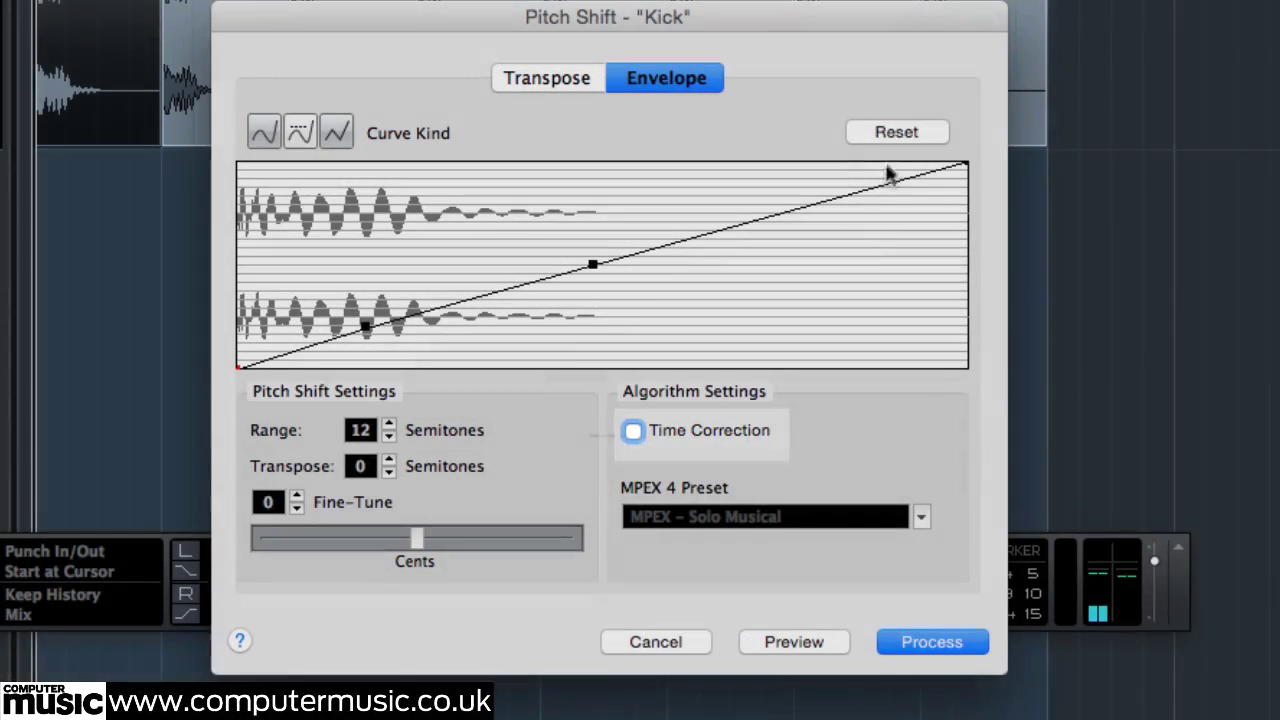
- Reset the pitch envelope, raise its start and bend it down with linear segments, then preview
click(893, 135)
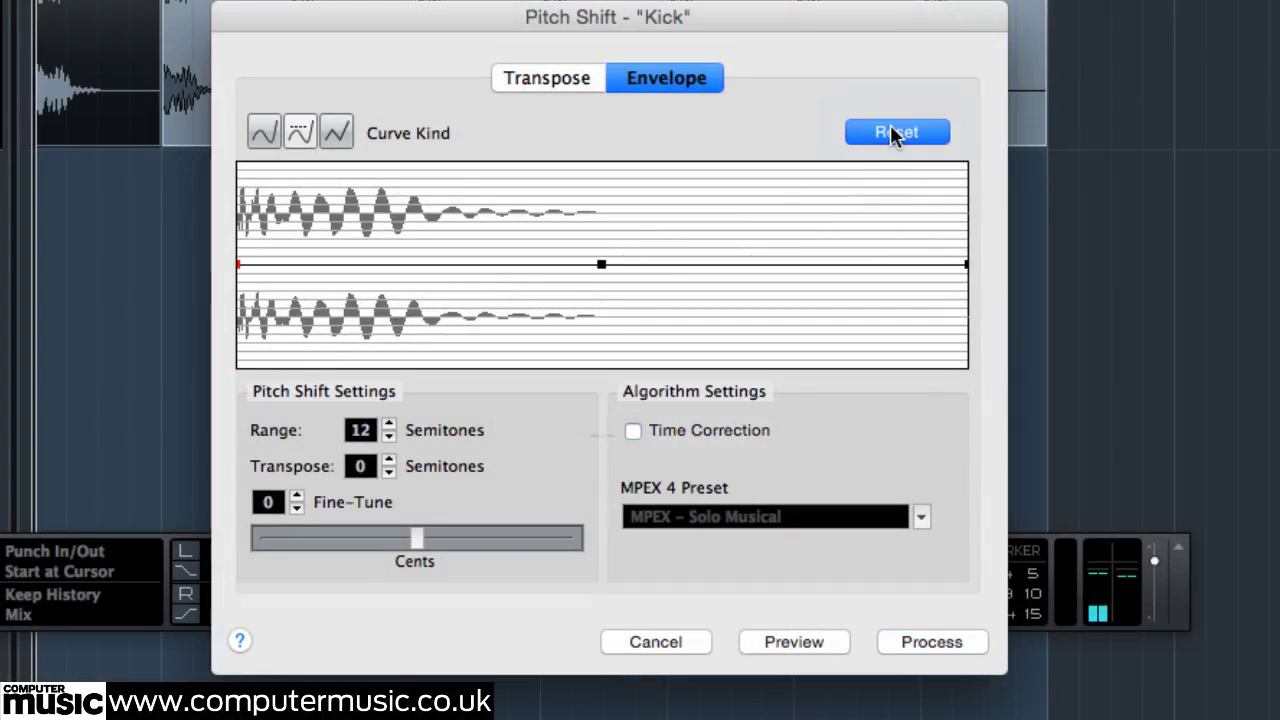
drag(239, 262, 247, 158)
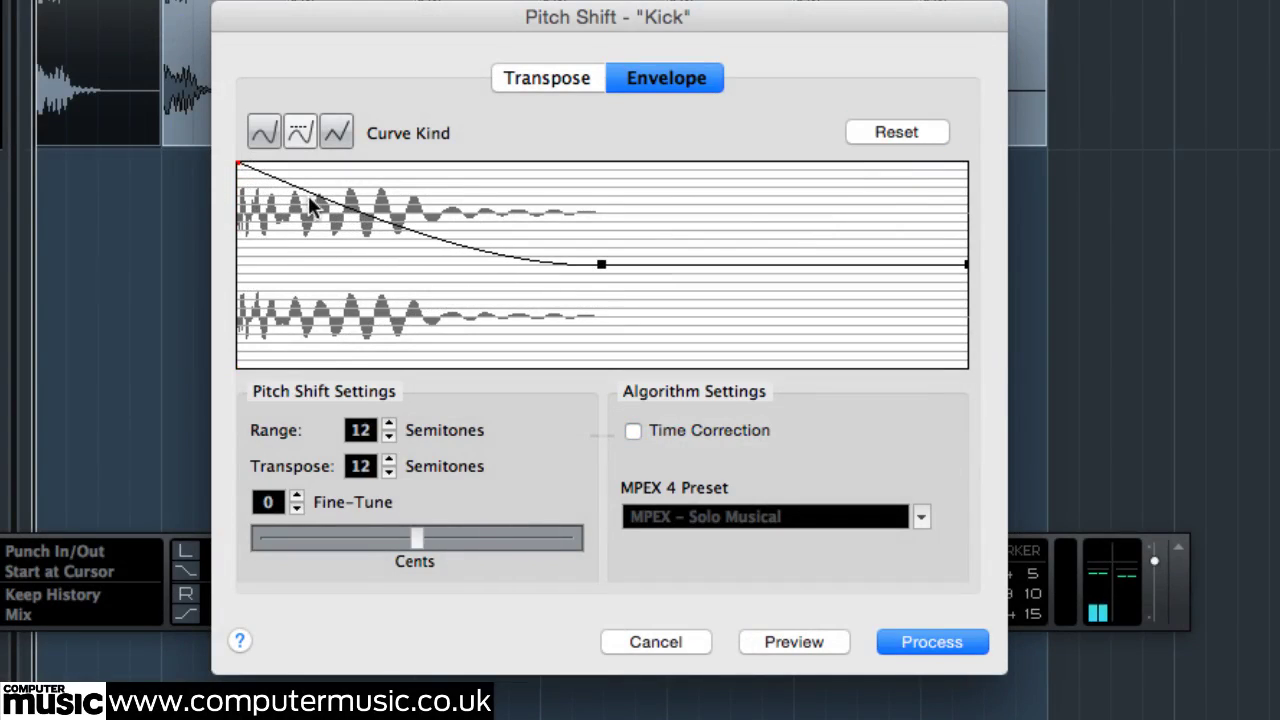
drag(309, 200, 334, 236)
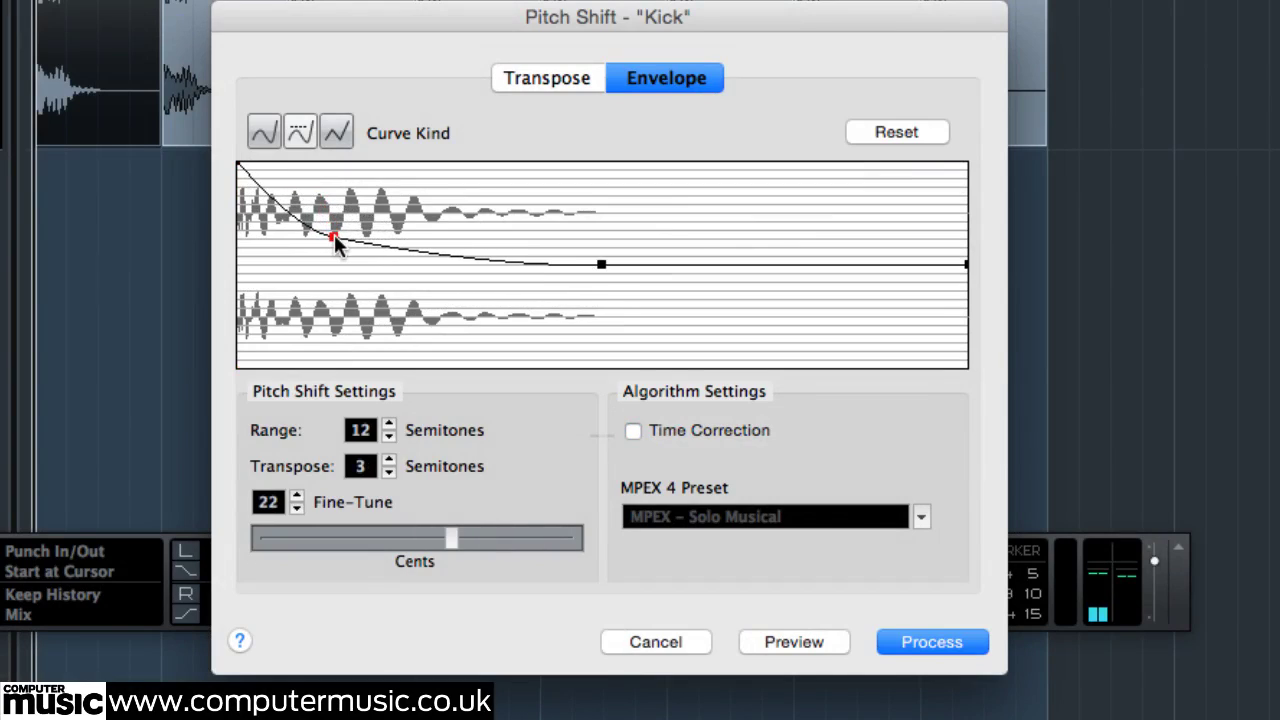
click(335, 133)
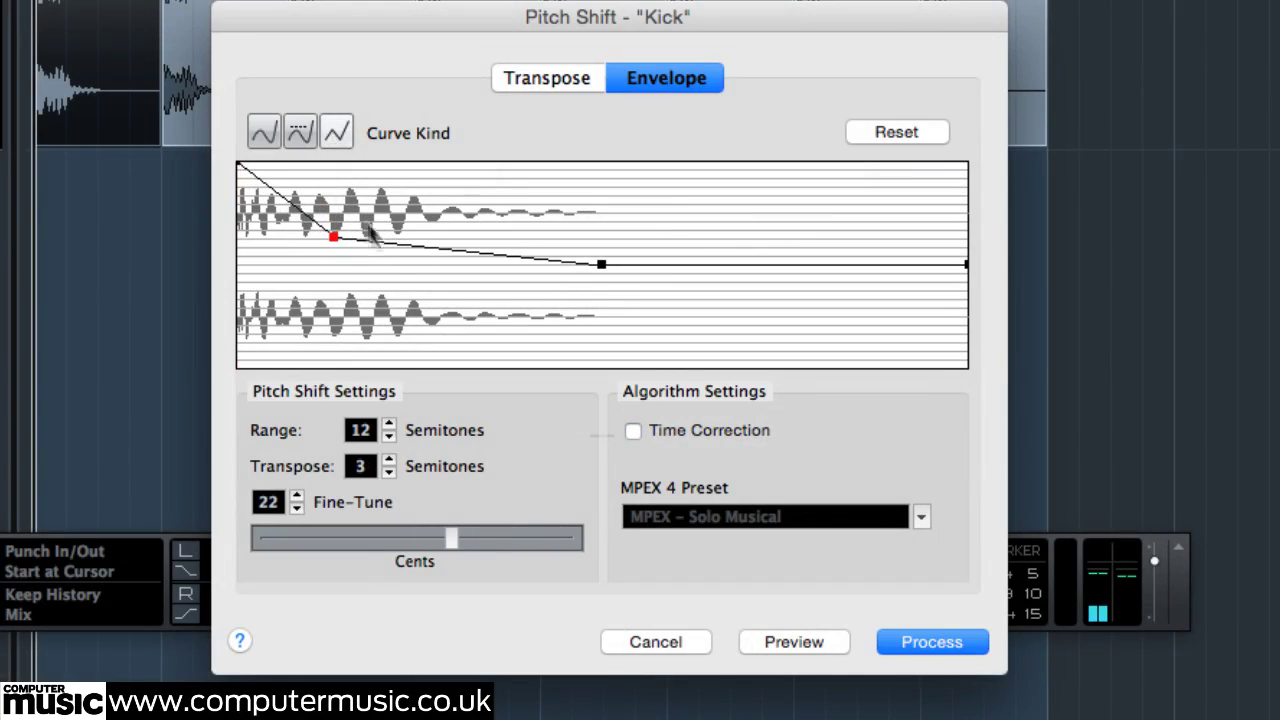
drag(387, 255, 423, 287)
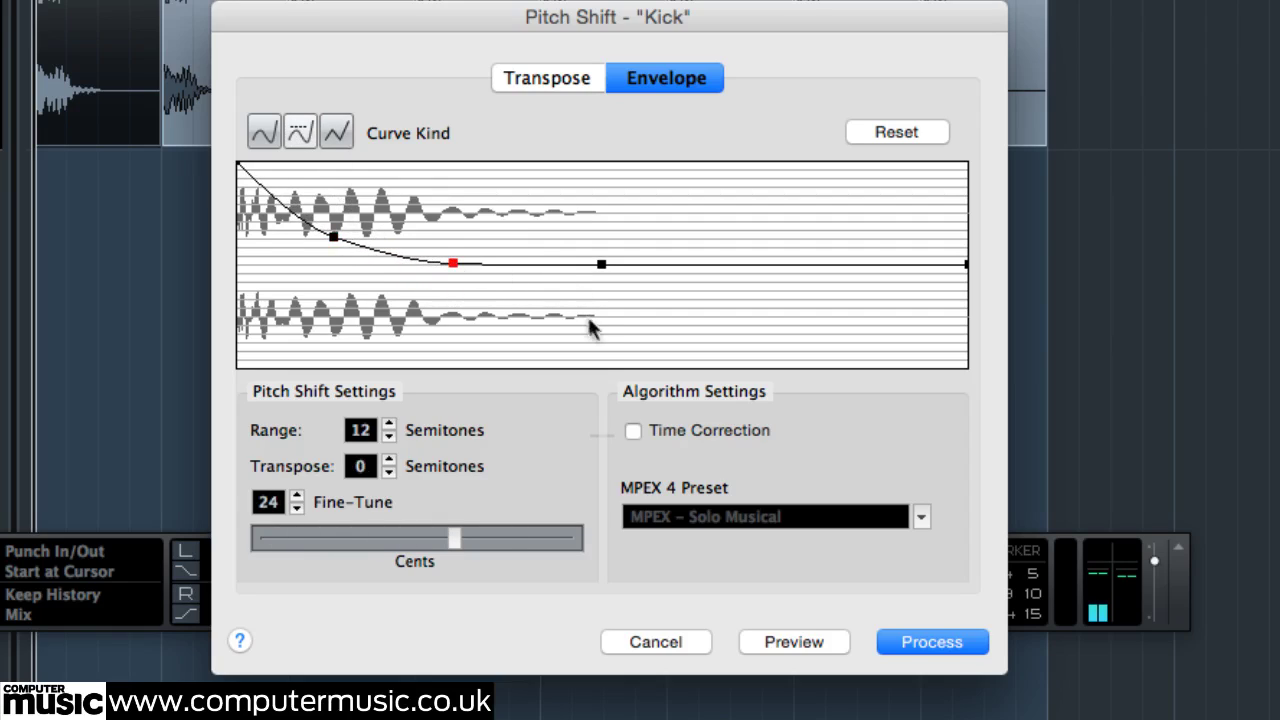
click(796, 643)
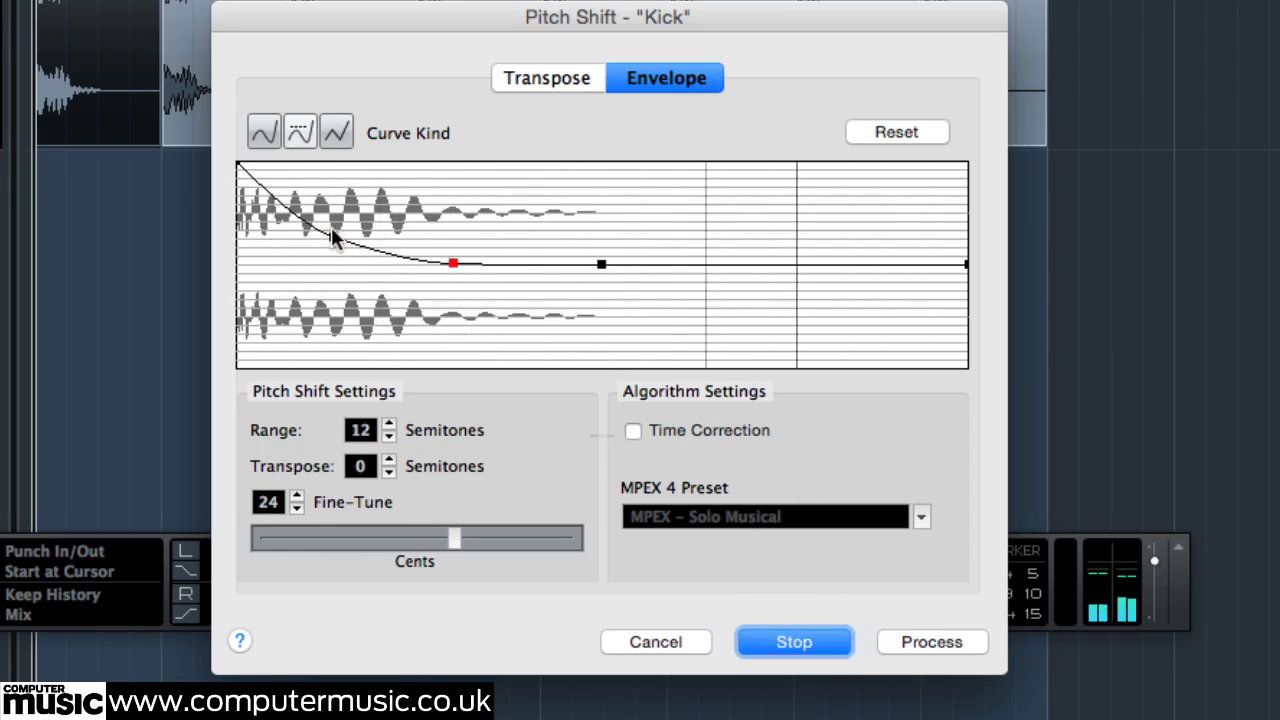
- Refine the falling pitch envelope with an extra point and preview the reshaped curve
click(360, 233)
drag(358, 226, 352, 189)
drag(362, 234, 398, 243)
drag(356, 199, 357, 208)
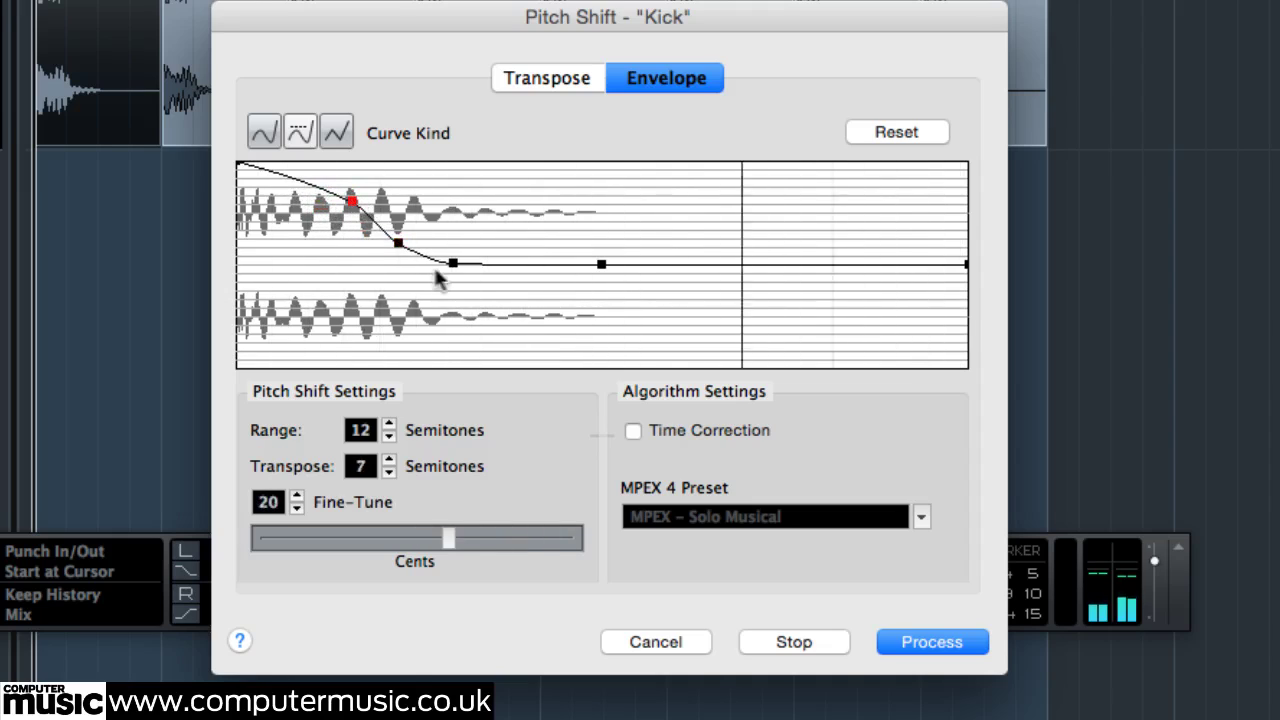
drag(453, 266, 477, 266)
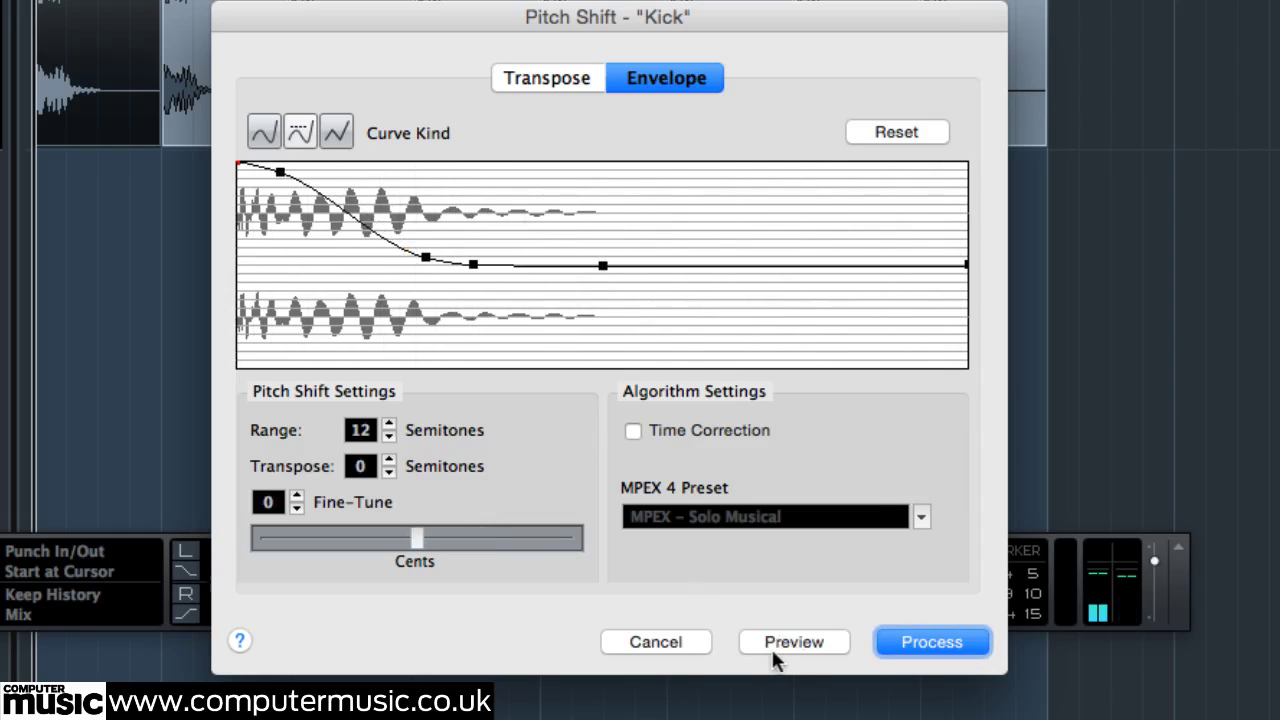
click(790, 642)
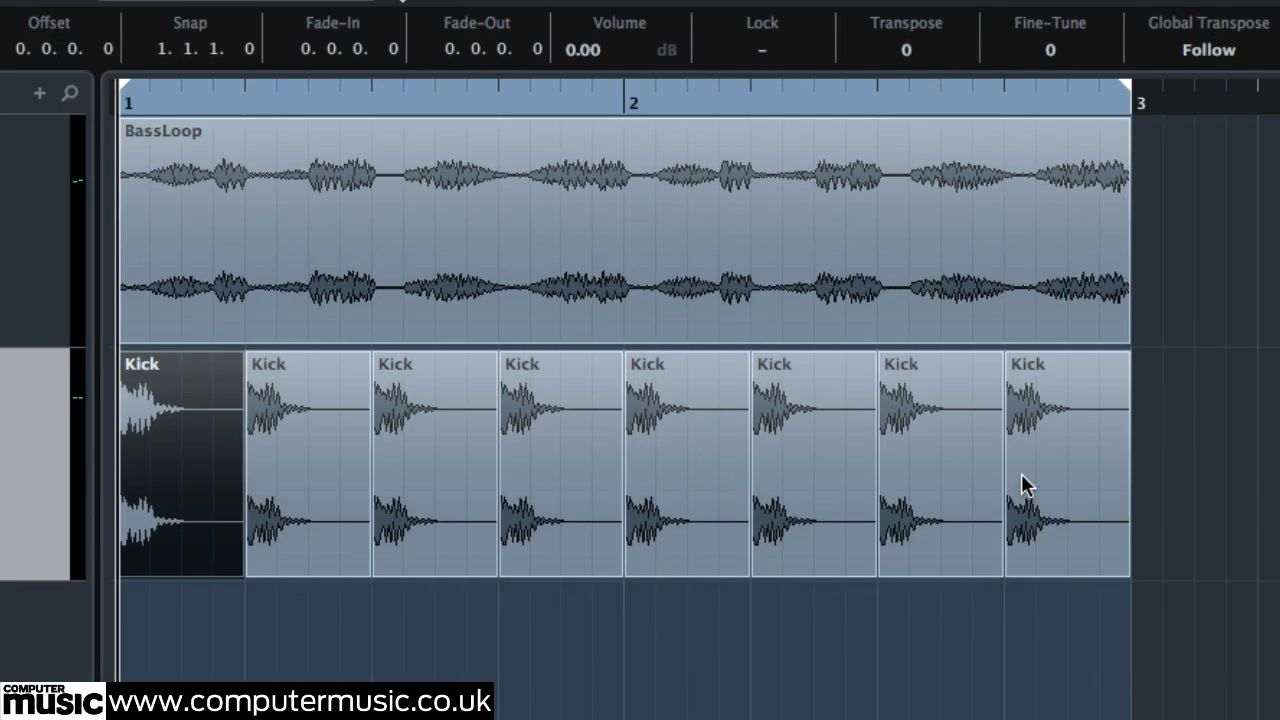
- Play the Kick pattern and shorten the Kick events so small gaps separate each hit
key(space)
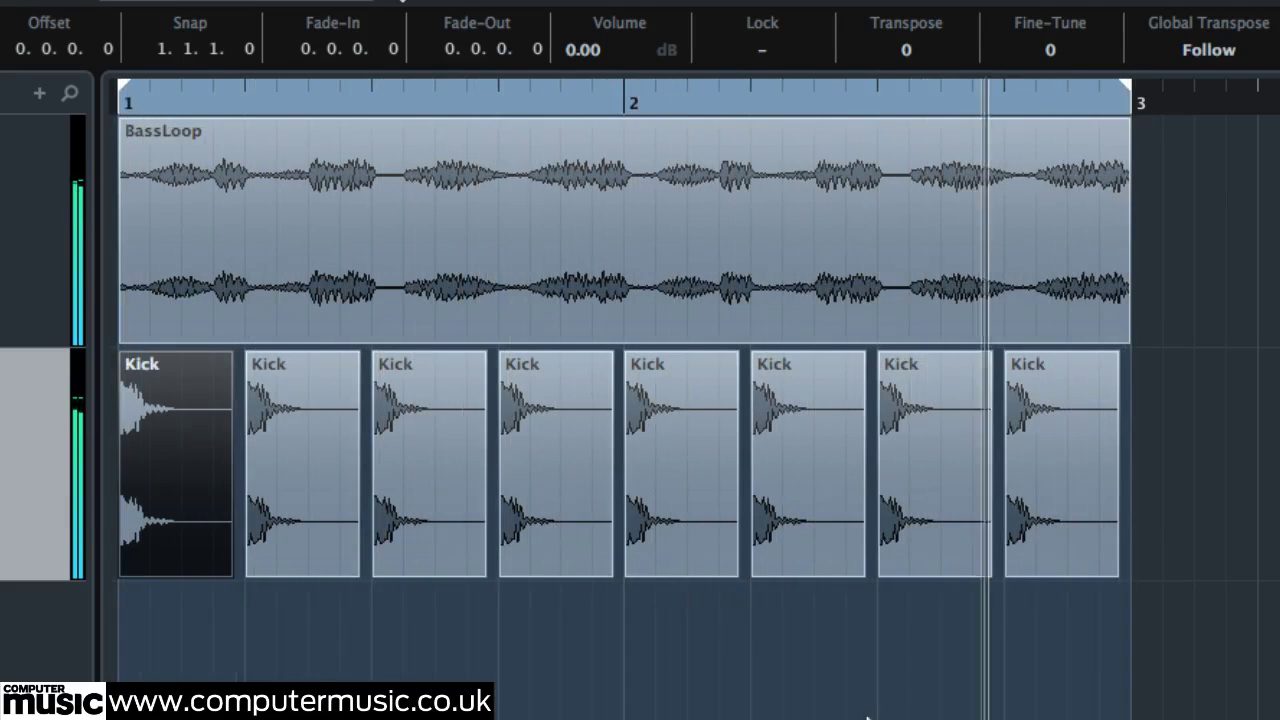
key(ctrl+z)
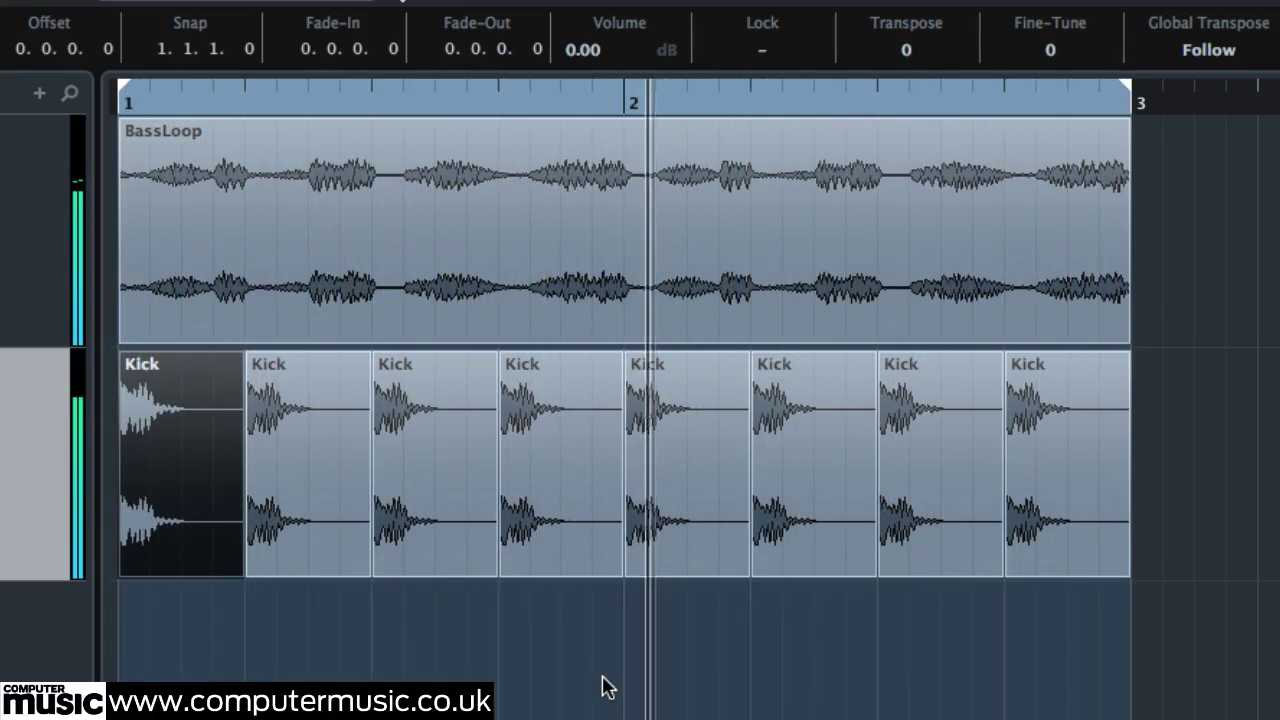
key(ctrl+z)
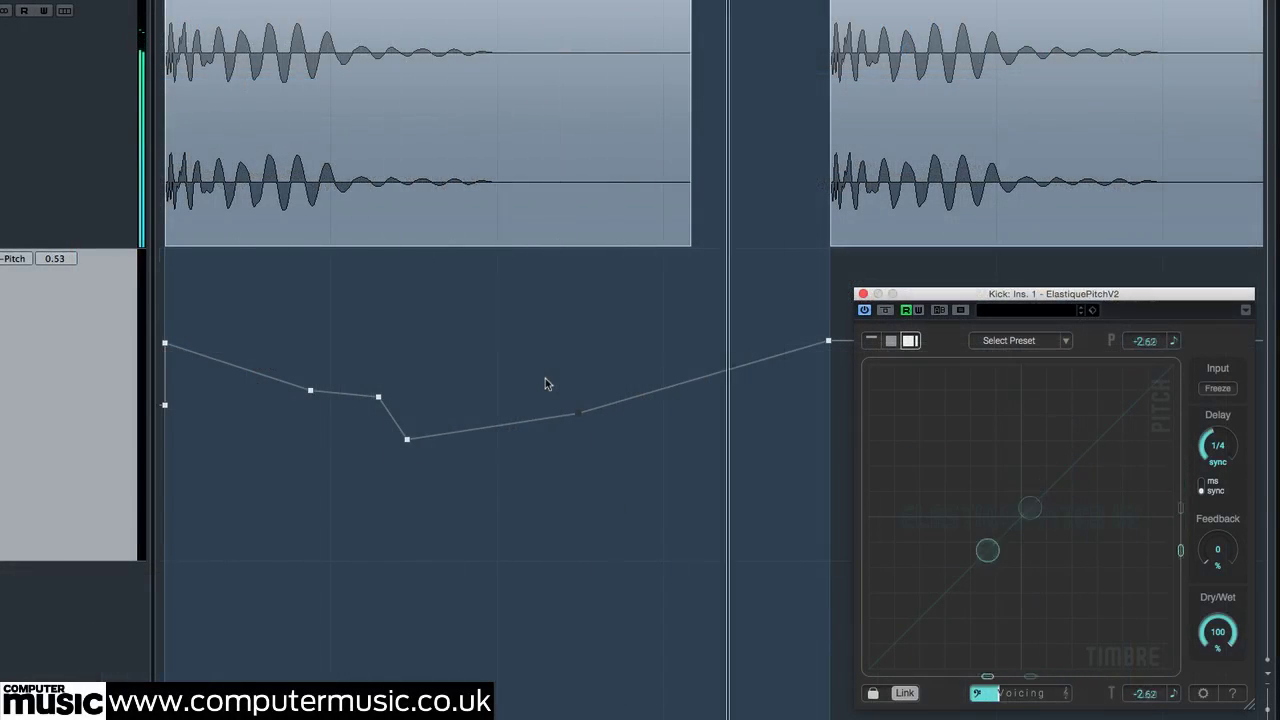
- Add a pitch automation point and raise it to about 0.56 at 1.1.3.104
click(578, 419)
drag(578, 419, 640, 360)
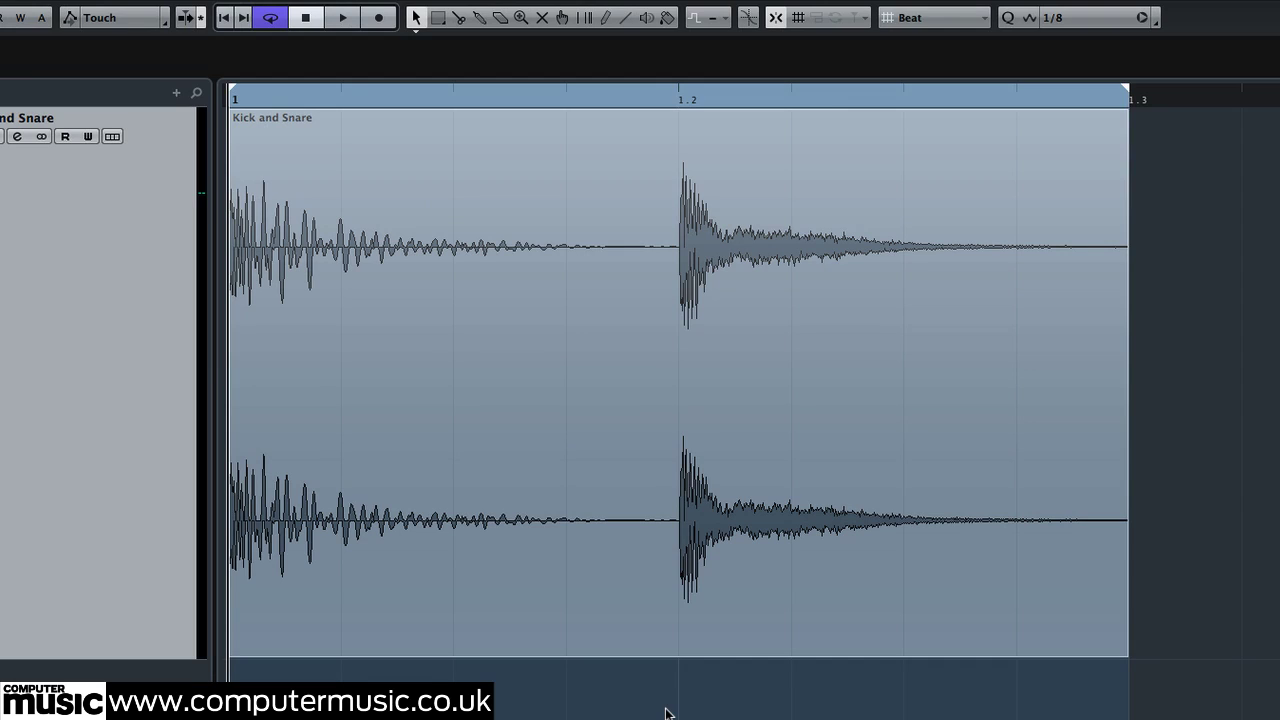
- Start playback of the Kick and Snare loop
key(space)
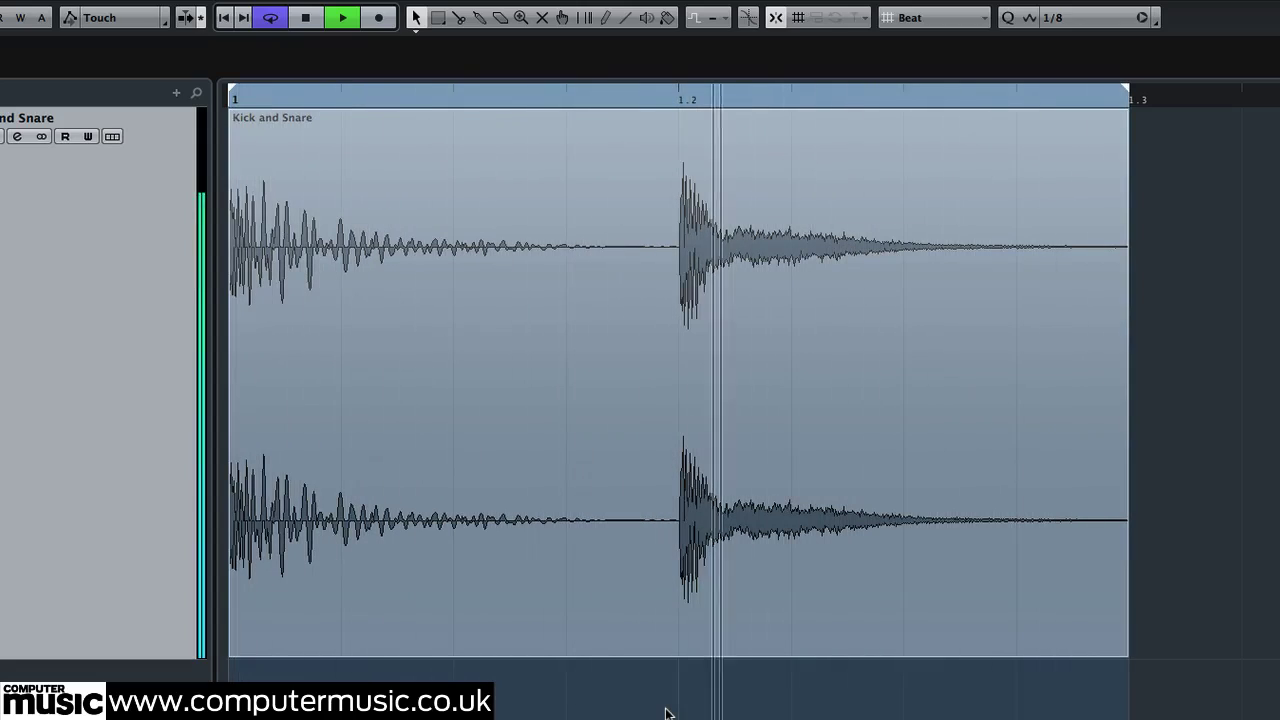
- Zoom in and split the loop just after the kick attack and just after the snare attack
key(h)
key(h)
key(h)
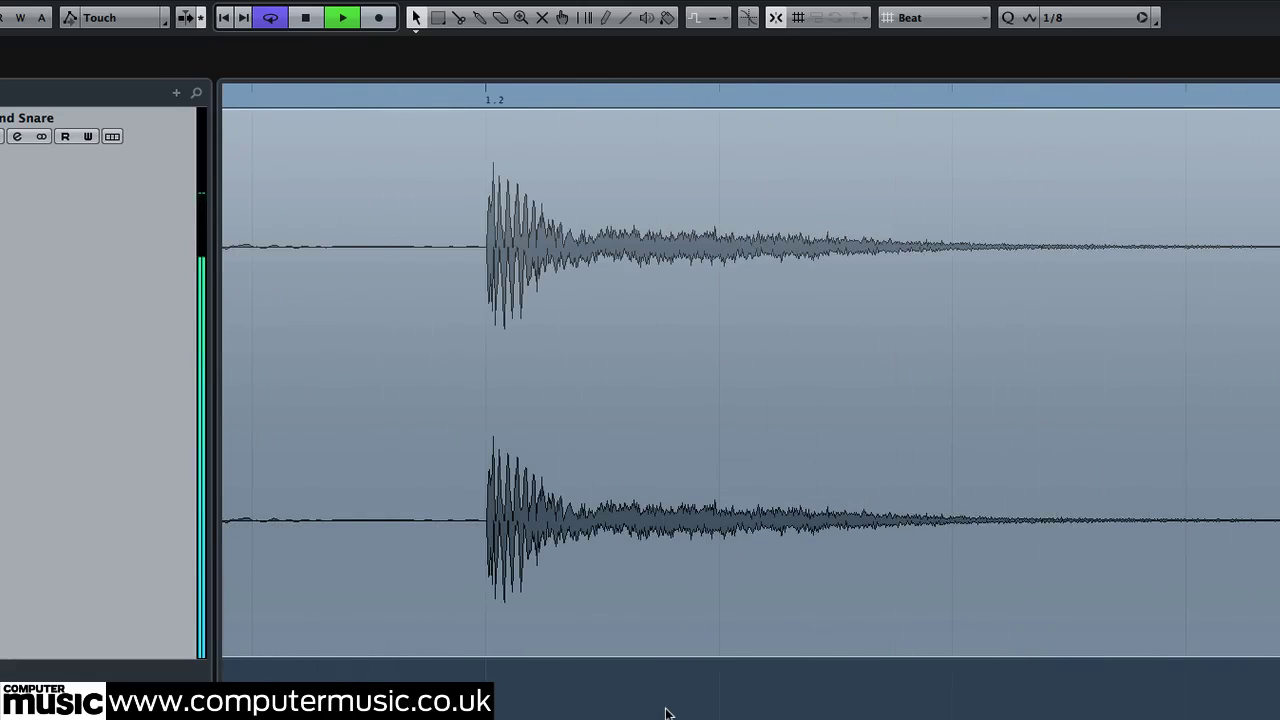
key(h)
key(h)
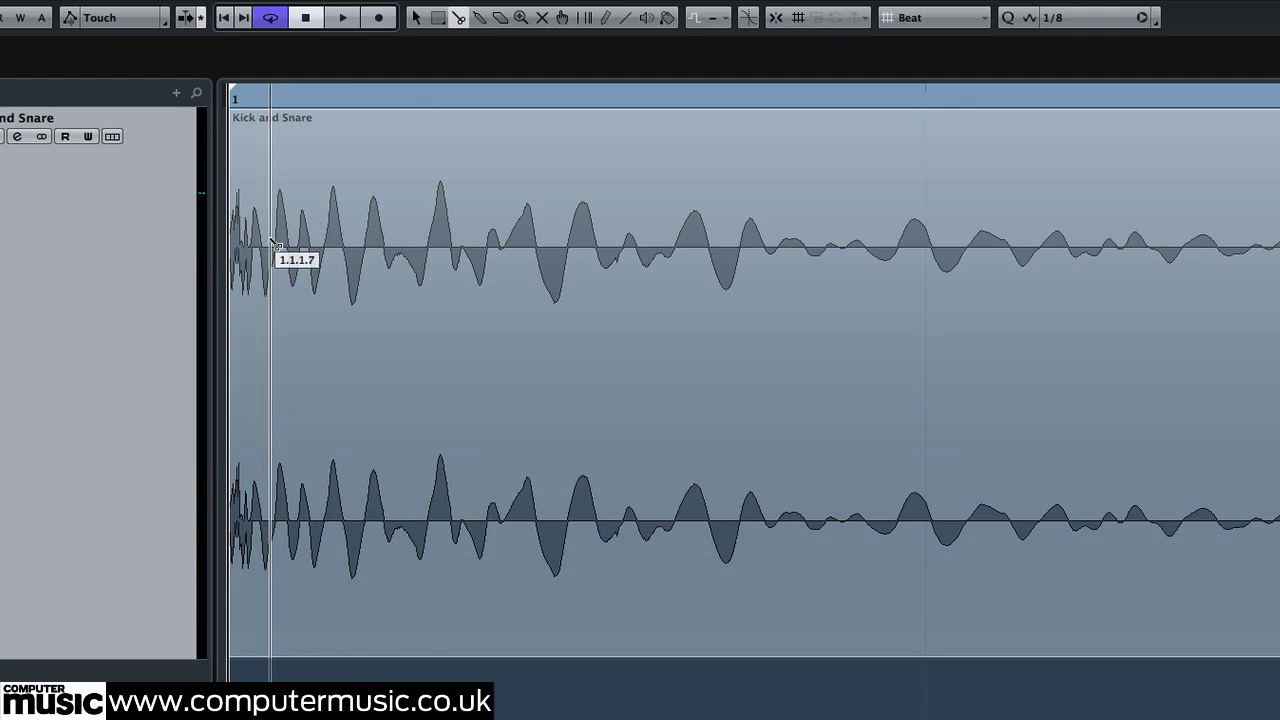
drag(300, 258, 425, 283)
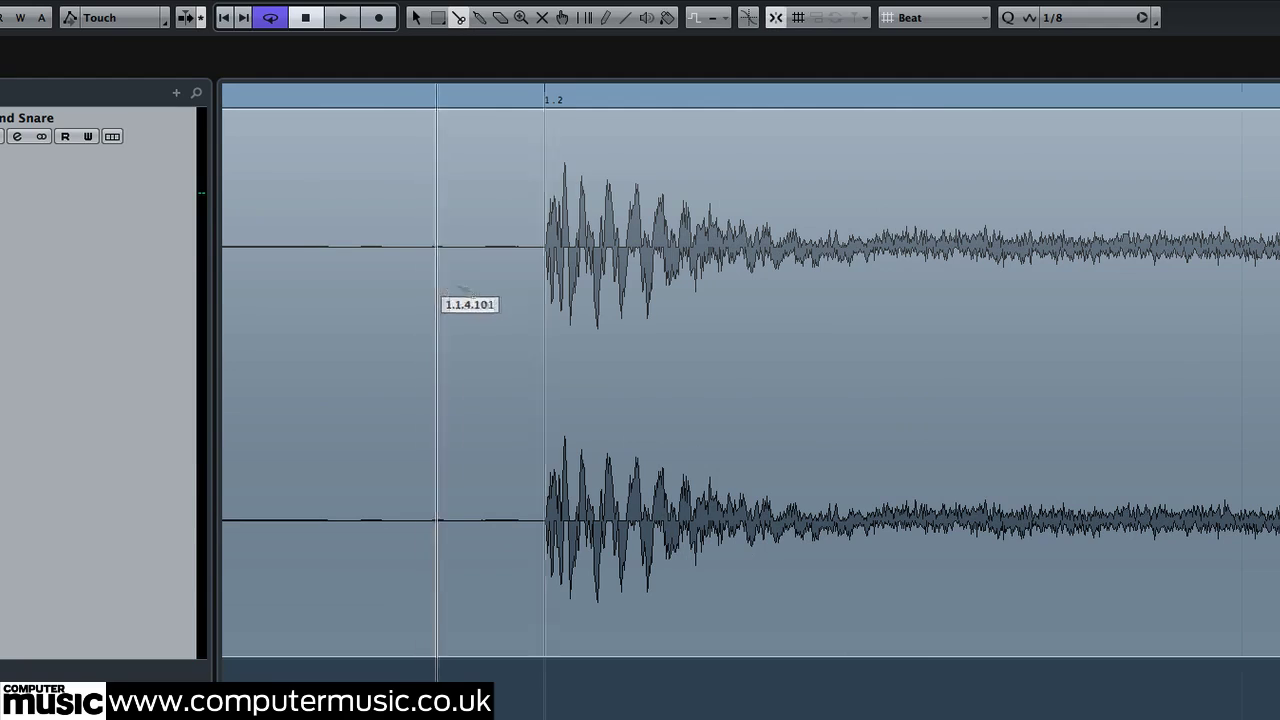
drag(512, 298, 610, 296)
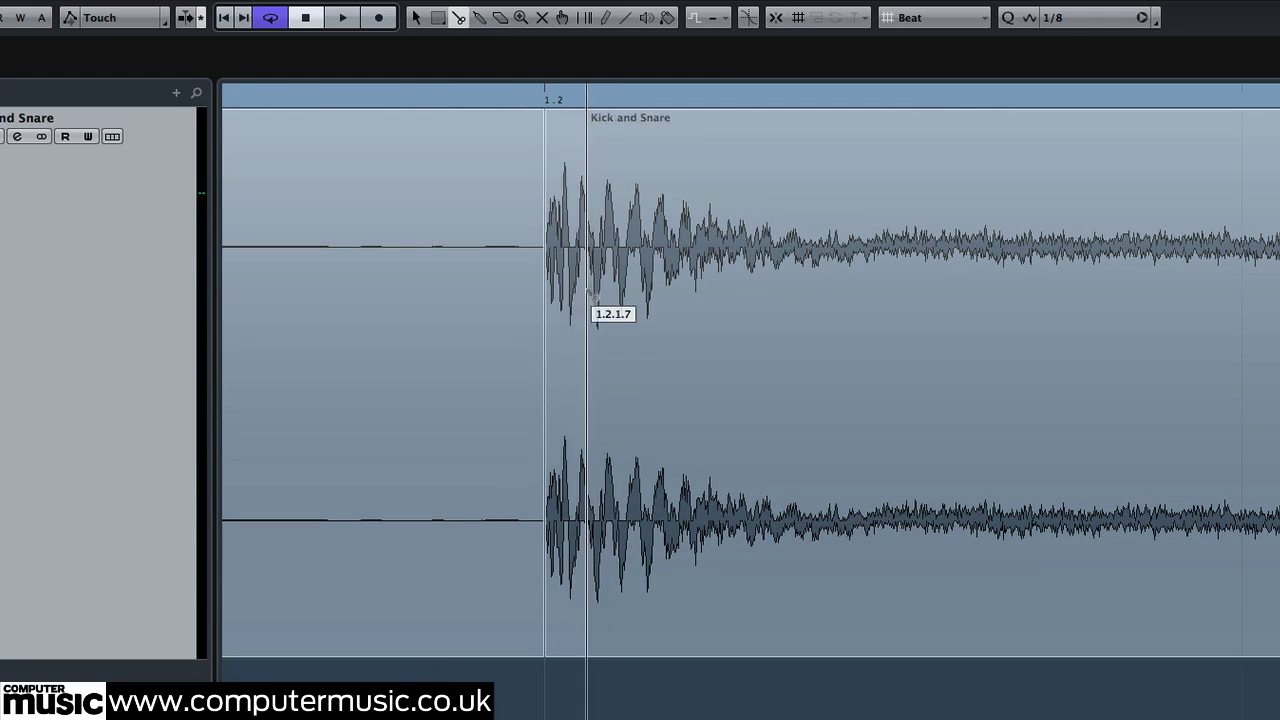
- Mute the kick and snare tail slices, then stop playback and zoom in on the kick attack
click(470, 152)
click(700, 203)
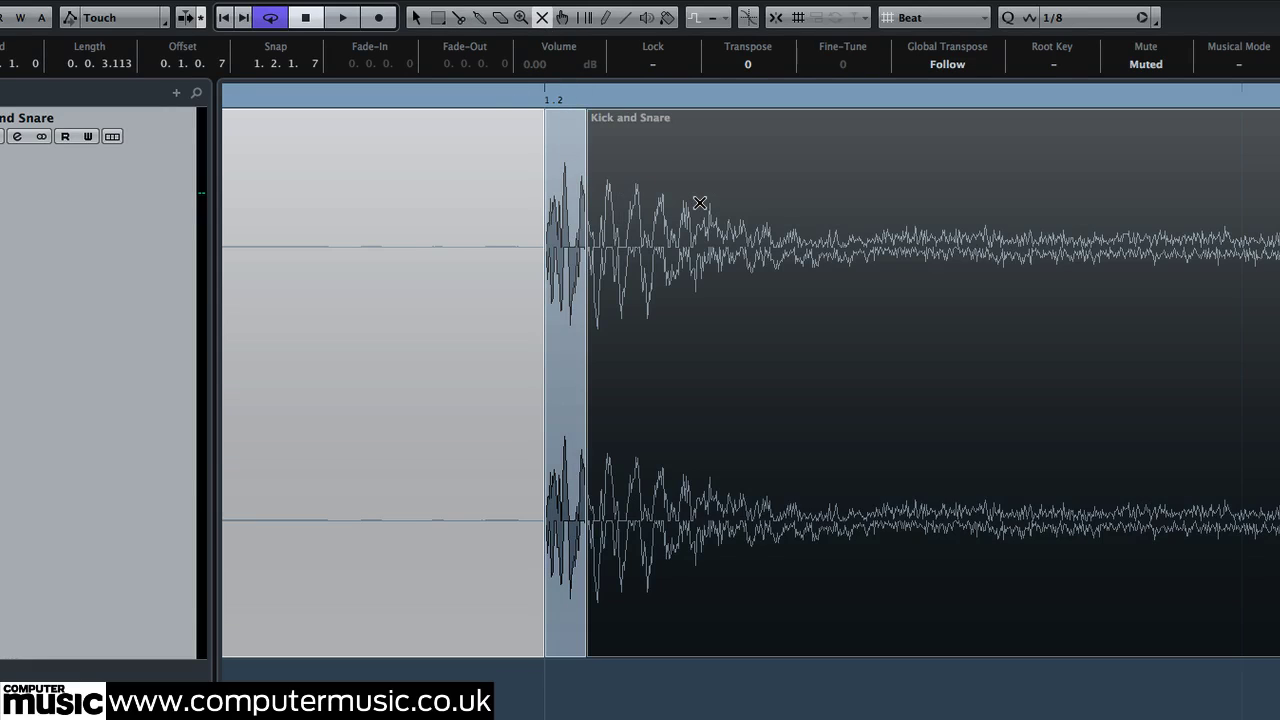
key(g)
key(g)
key(g)
key(g)
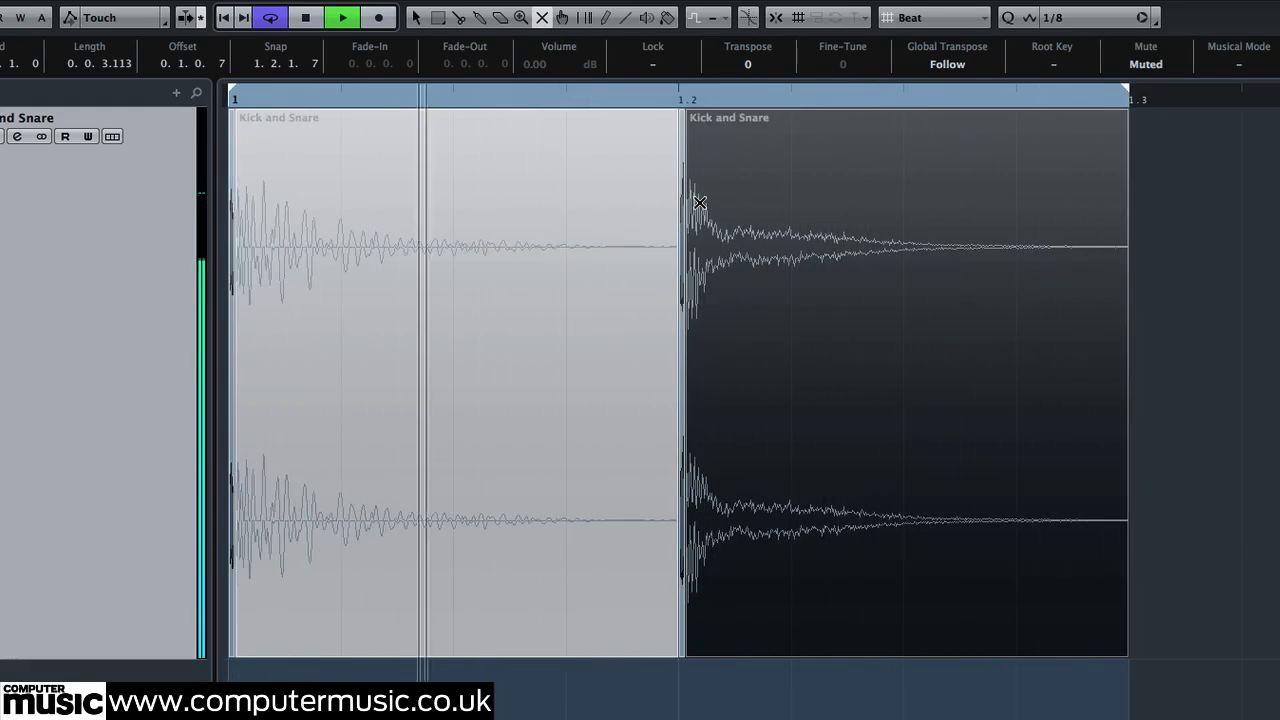
click(416, 18)
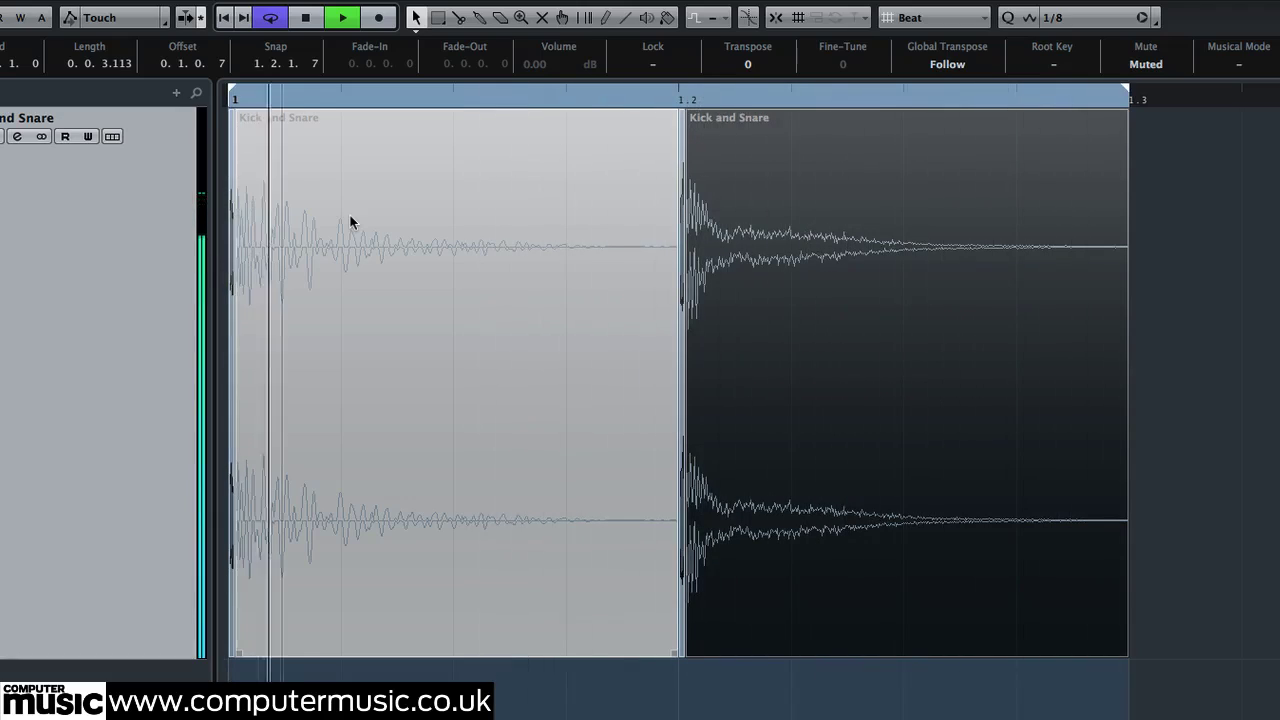
key(space)
key(h)
key(h)
key(h)
key(h)
key(h)
key(h)
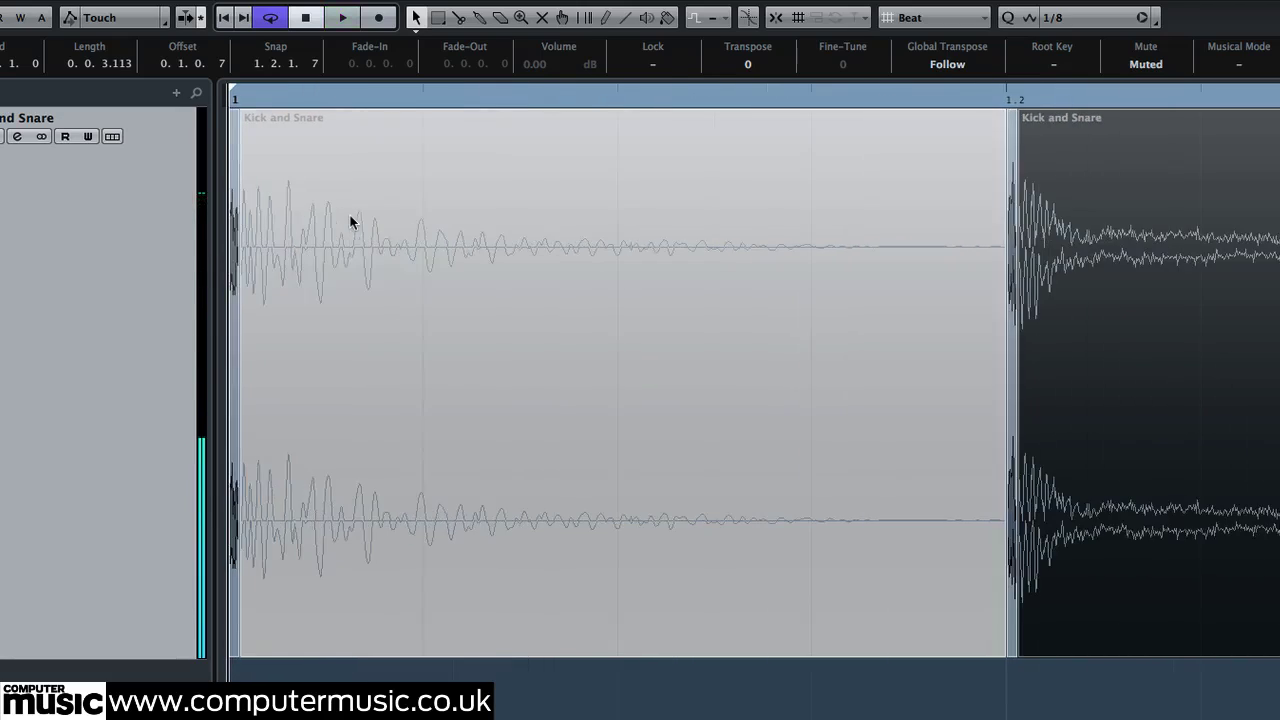
- Trim the start of the kick's muted tail, lengthen the kick attack slice and audition it
drag(282, 654, 503, 660)
click(298, 658)
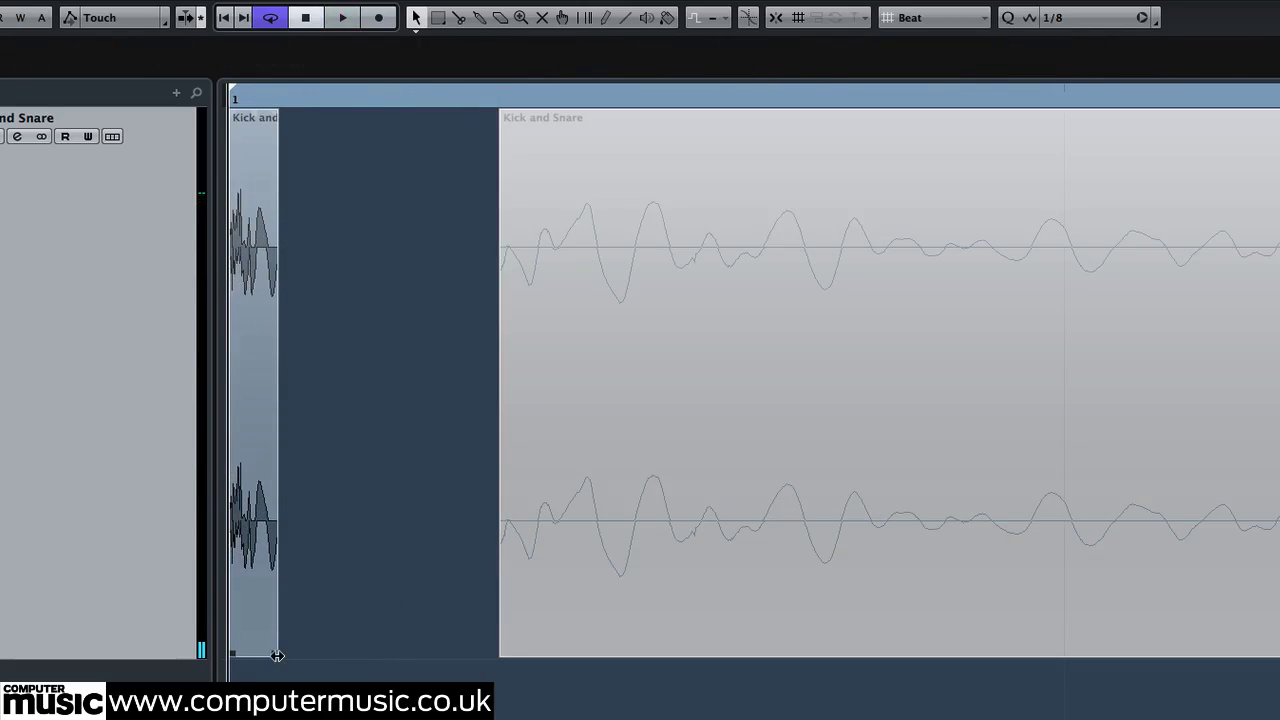
drag(277, 655, 410, 654)
key(space)
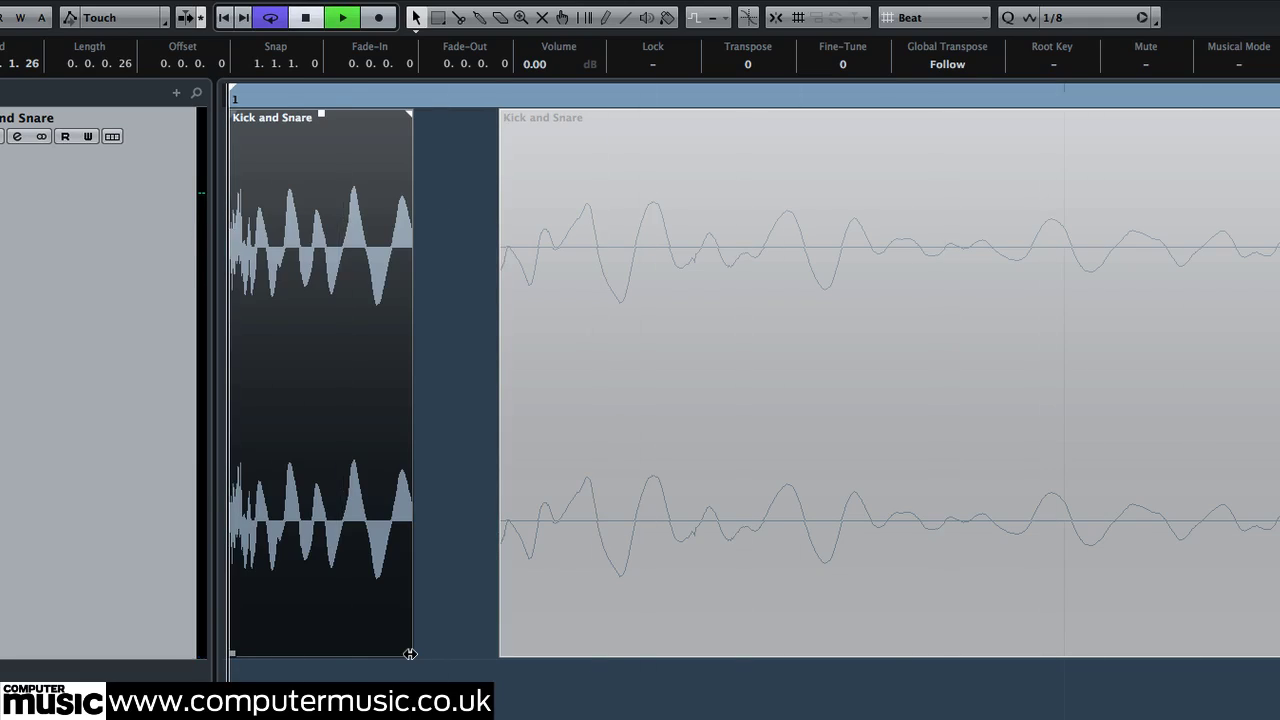
key(space)
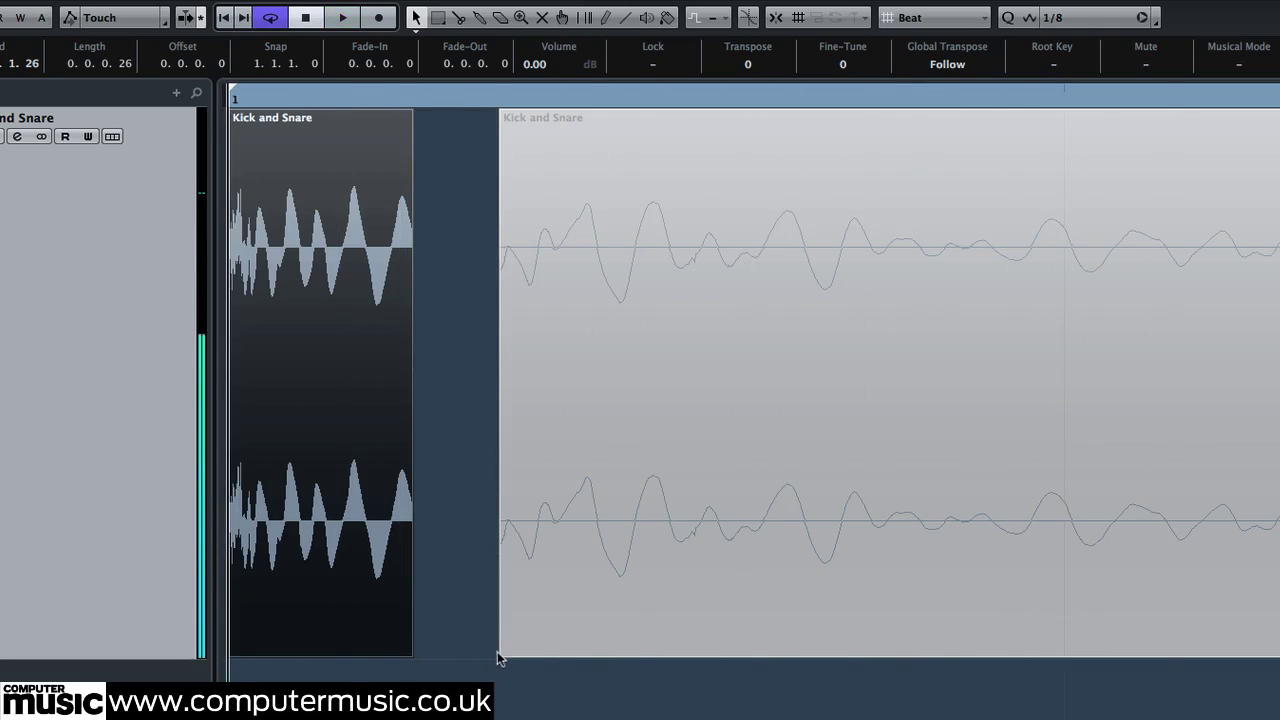
- Pull the kick tail's start back to meet the attack, ending the attack on a zero crossing (0.0.3.94)
drag(452, 654, 419, 654)
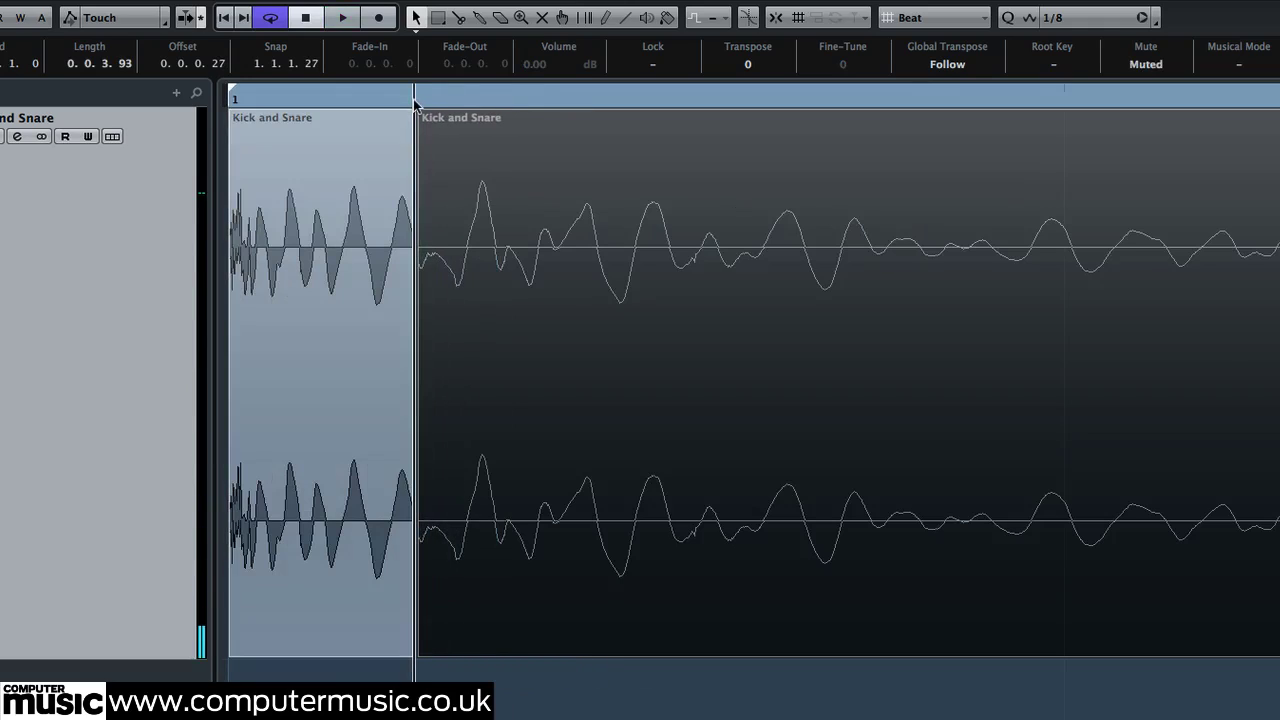
scroll(416, 103, up, 8)
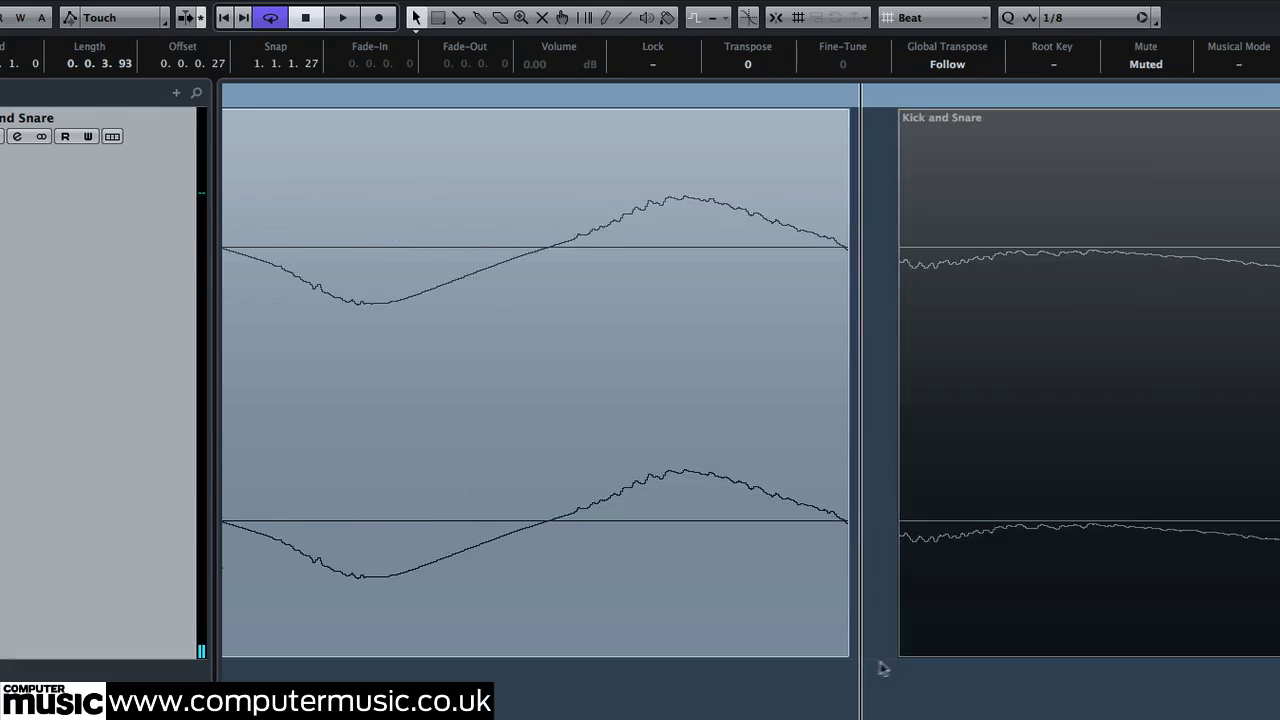
scroll(882, 668, up, 1)
drag(920, 660, 849, 694)
scroll(849, 694, up, 3)
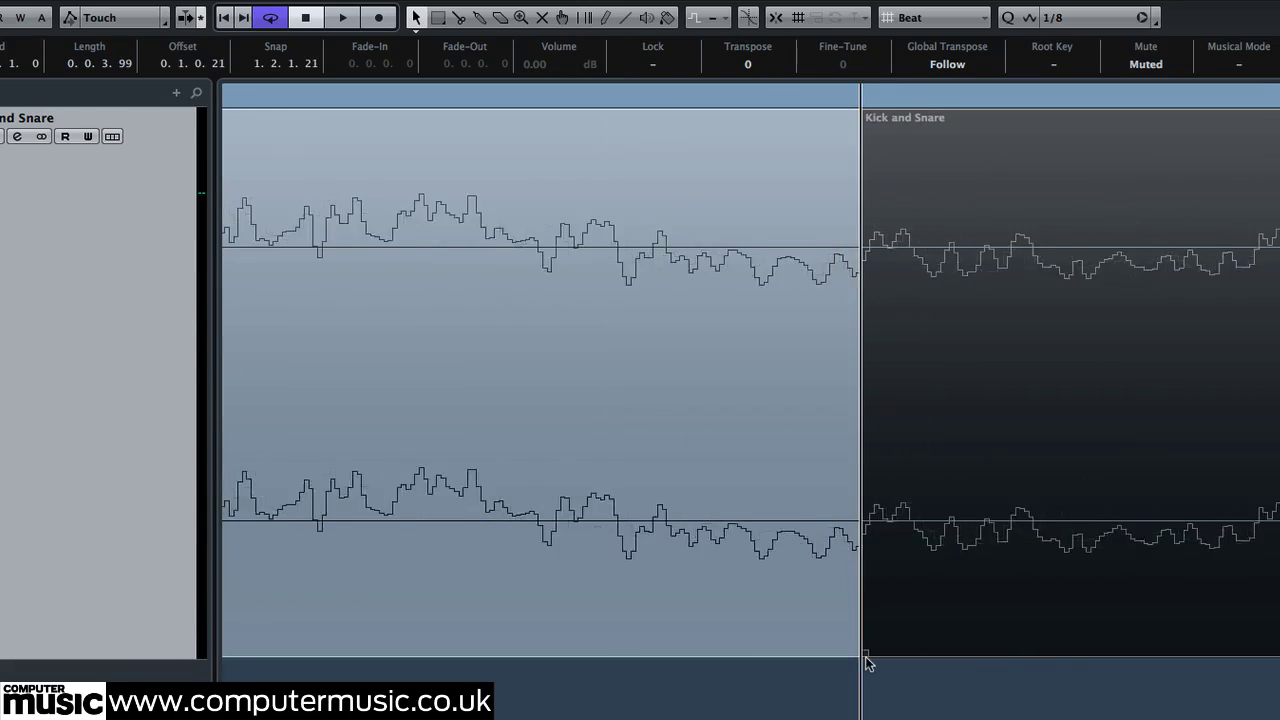
scroll(864, 663, down, 6)
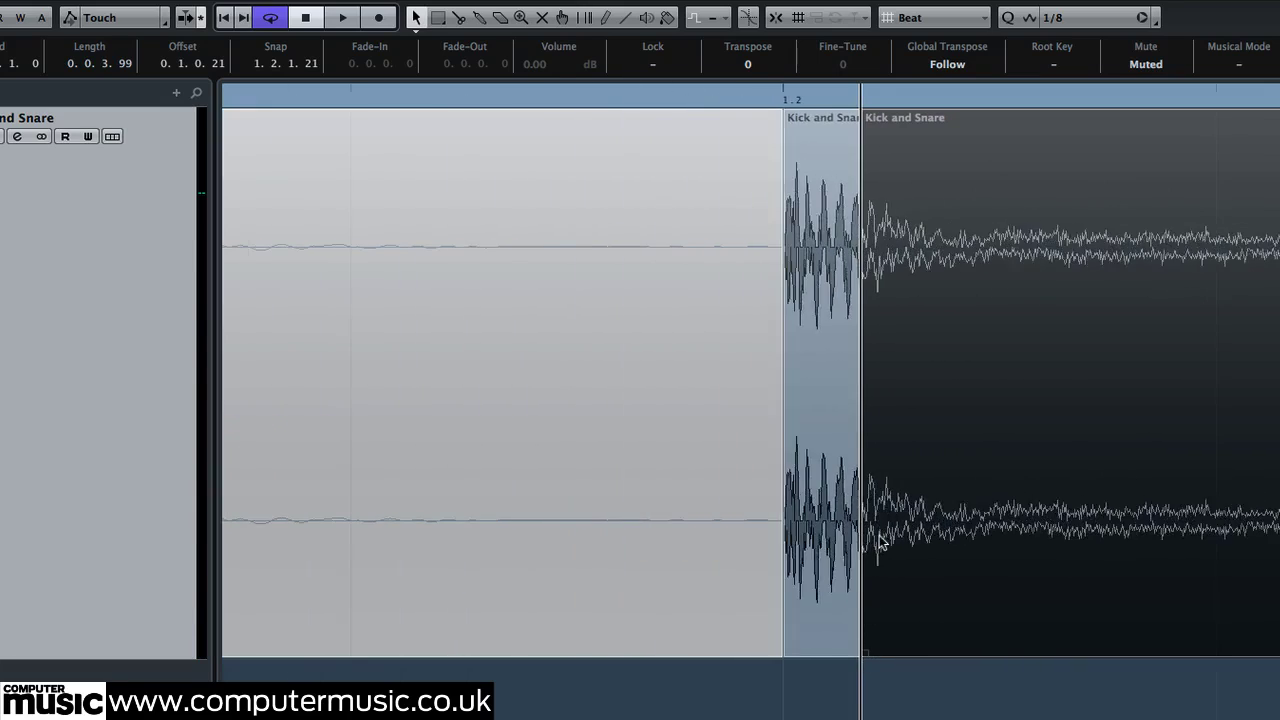
scroll(880, 541, down, 3)
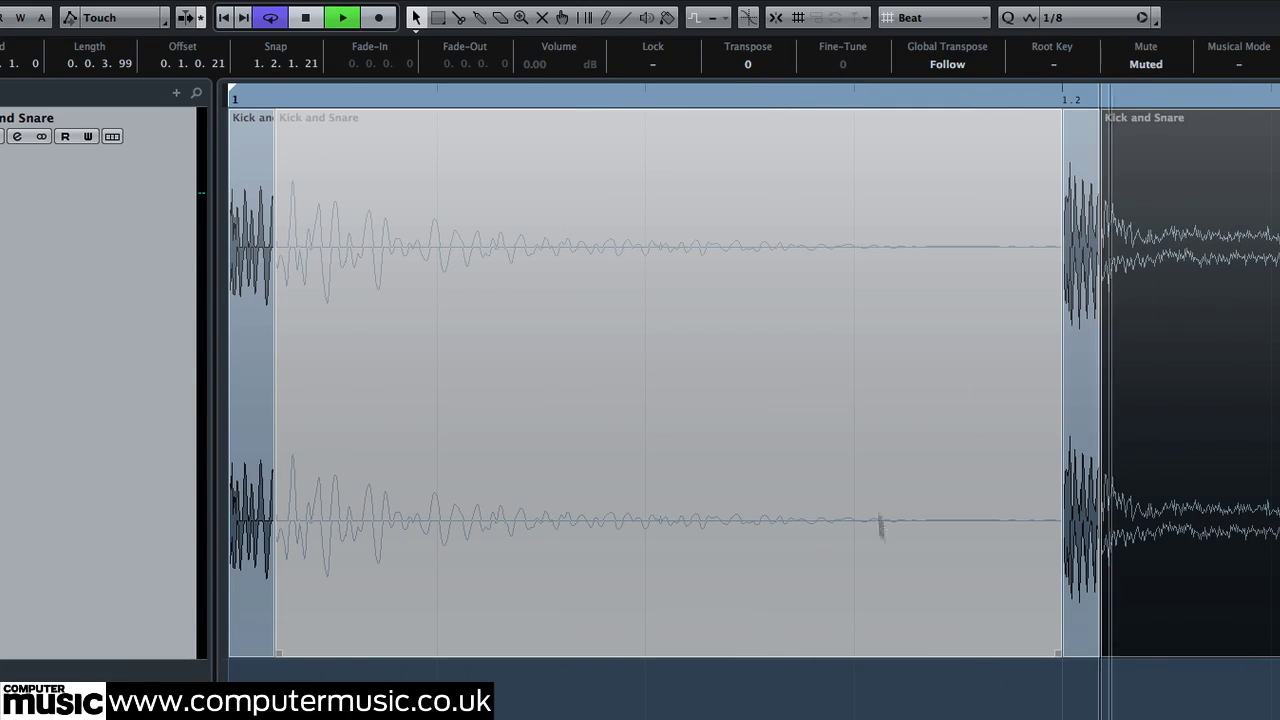
click(697, 708)
scroll(712, 712, down, 3)
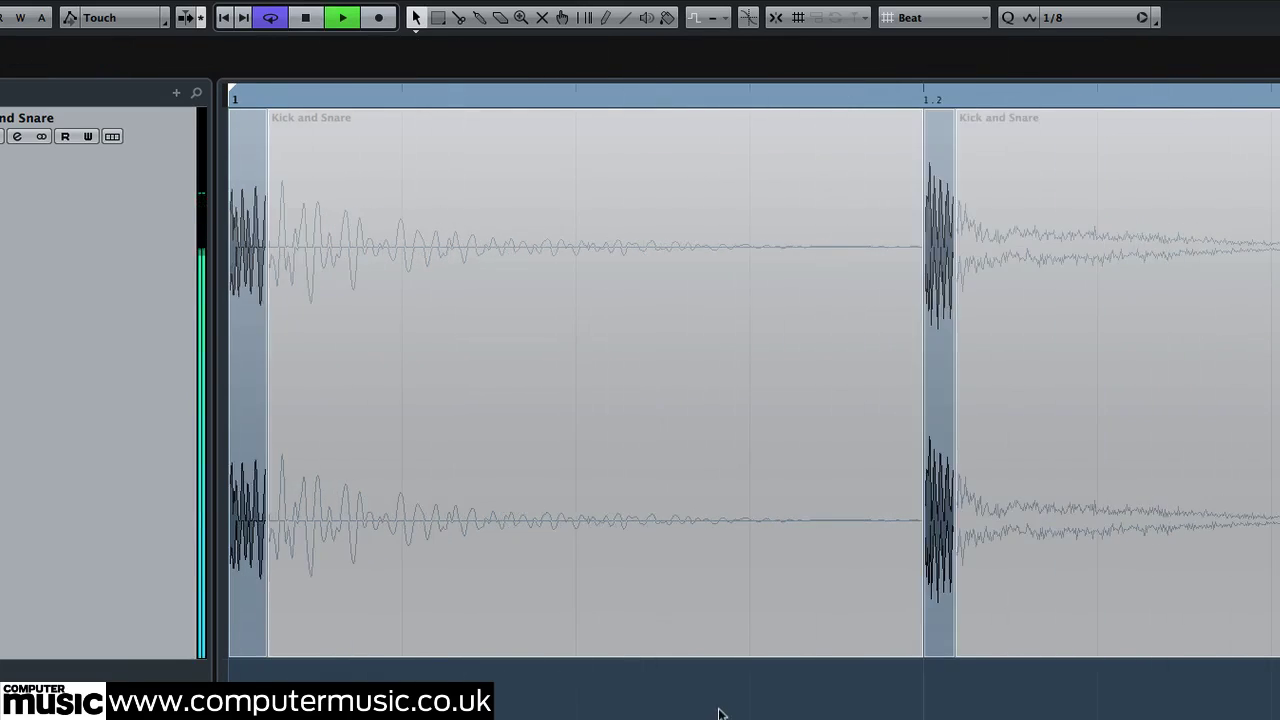
- Unmute the kick and snare tail slices and audition the loop, zooming out to view both slices
click(542, 17)
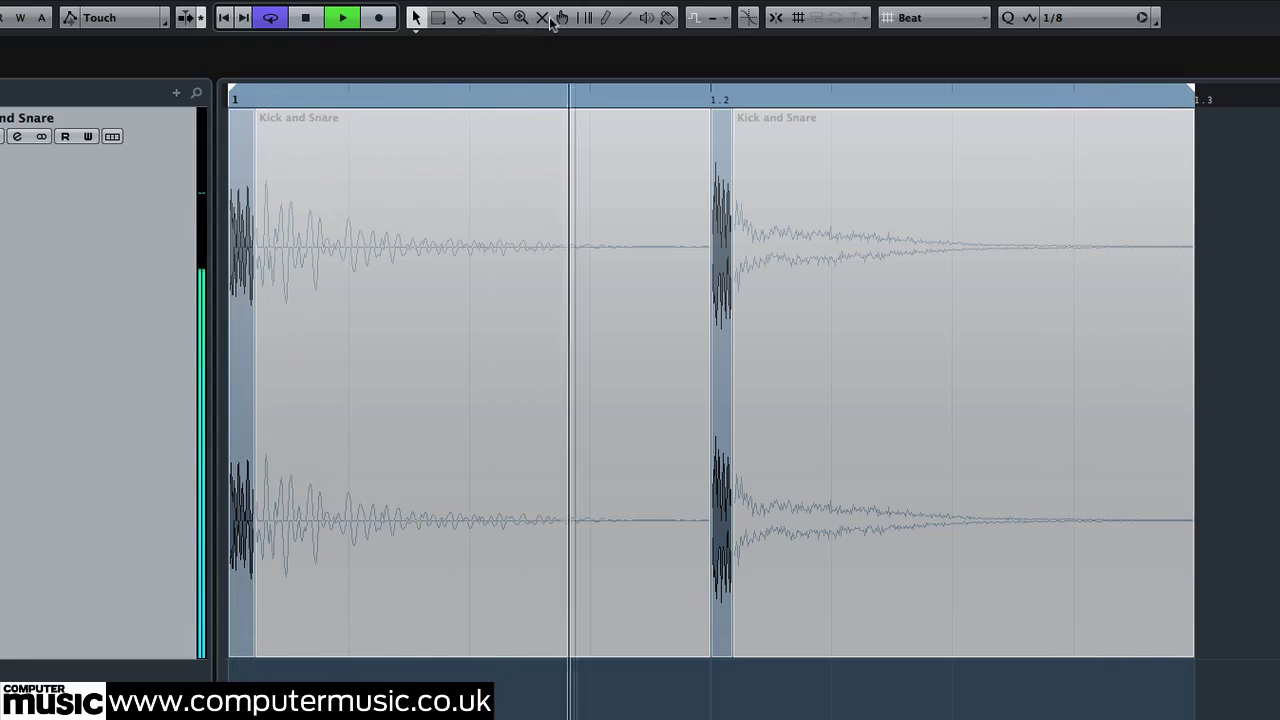
click(563, 122)
click(835, 284)
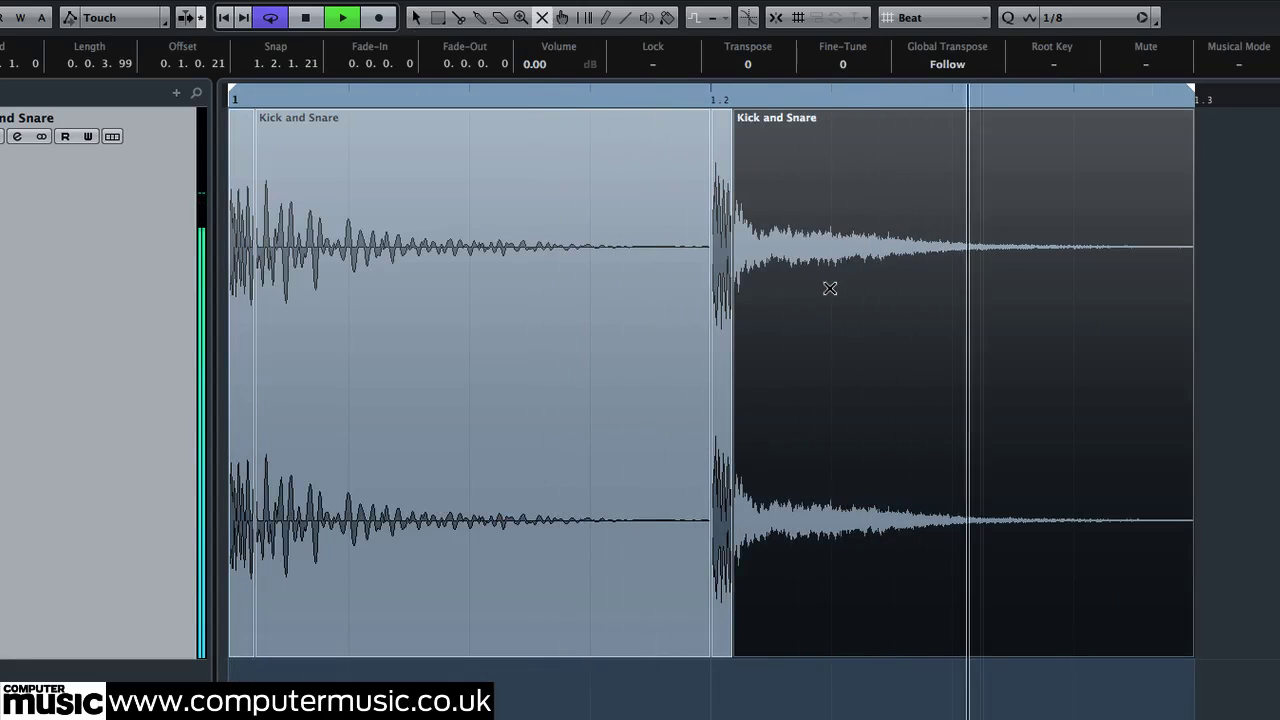
key(space)
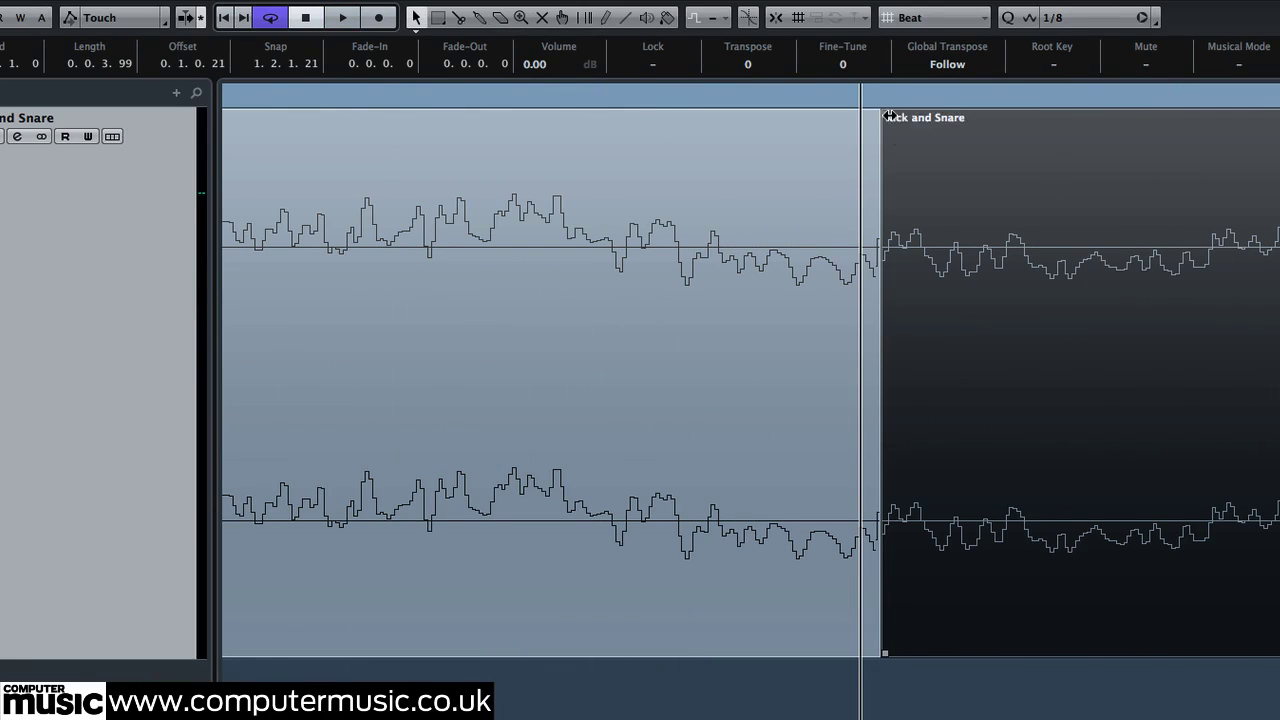
key(g)
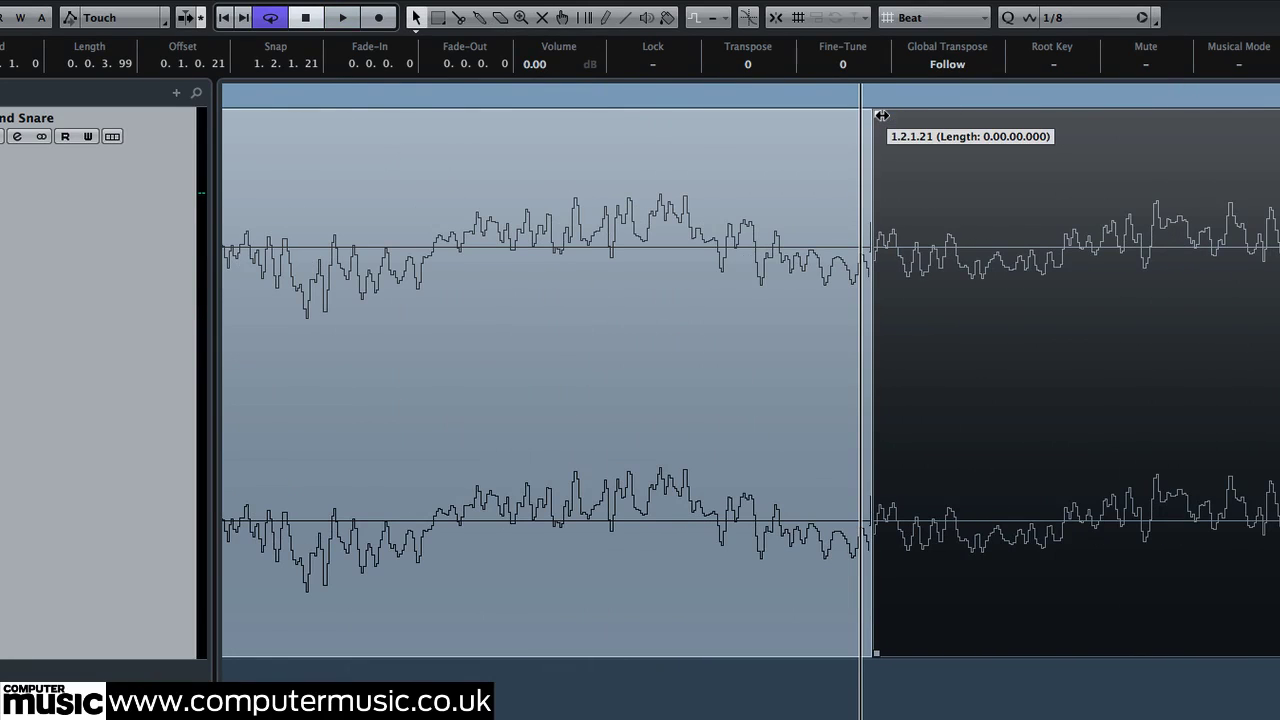
key(g)
key(space)
key(g)
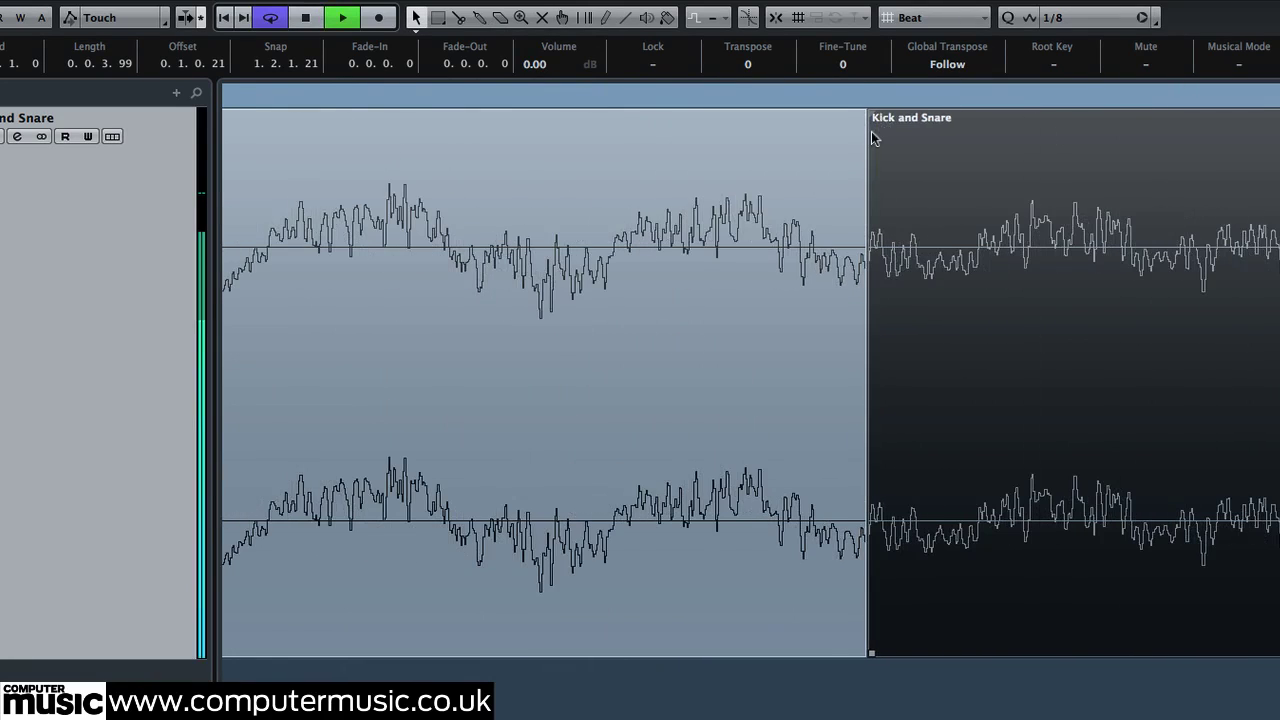
key(g)
key(g)
key(g)
key(g)
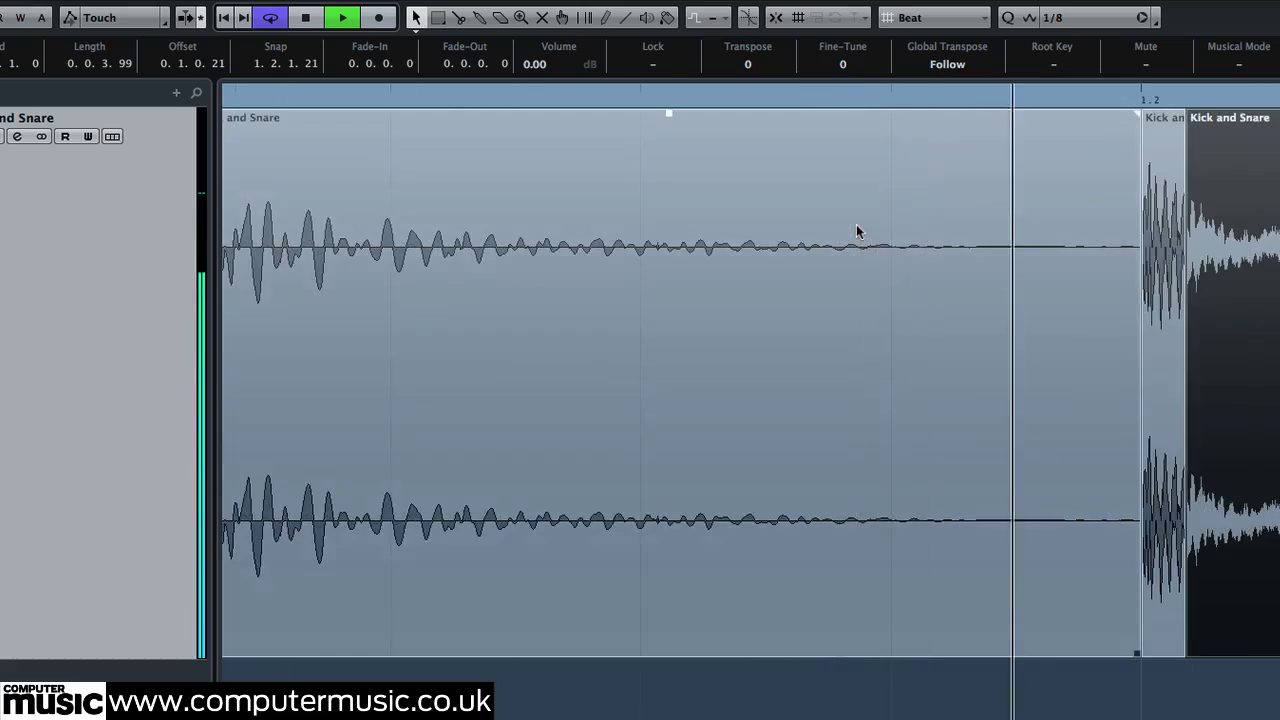
key(g)
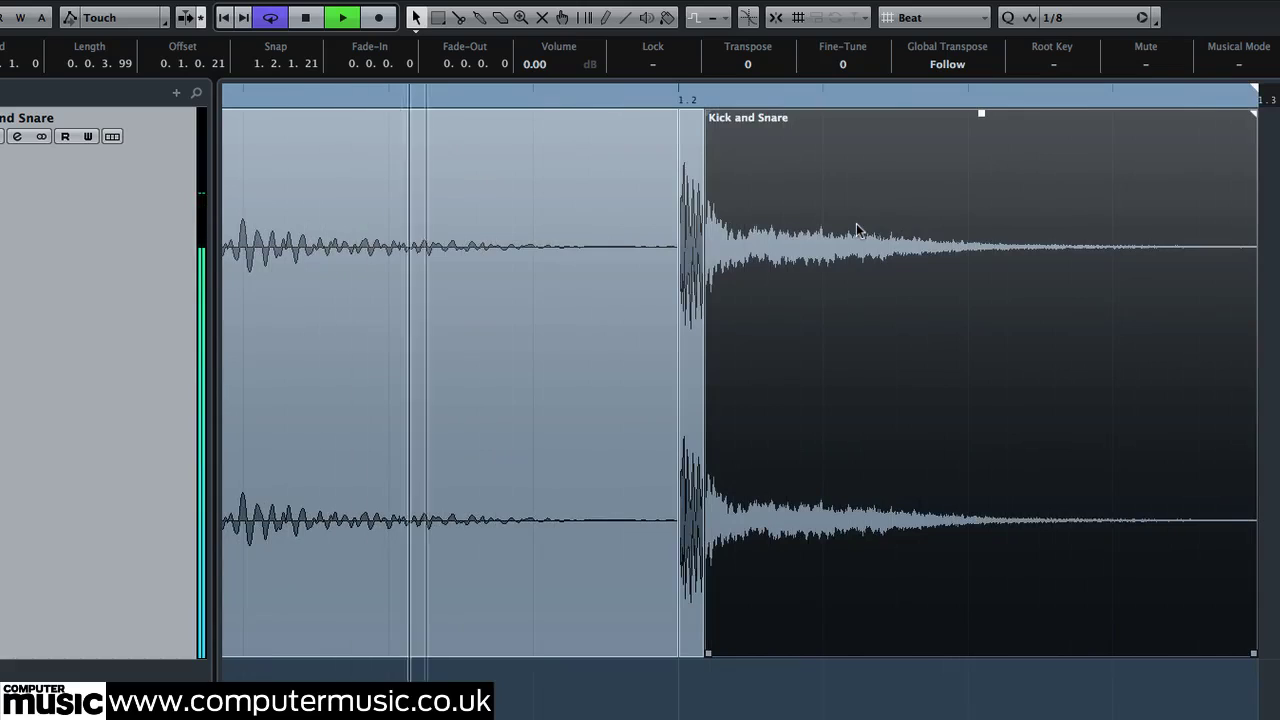
key(h)
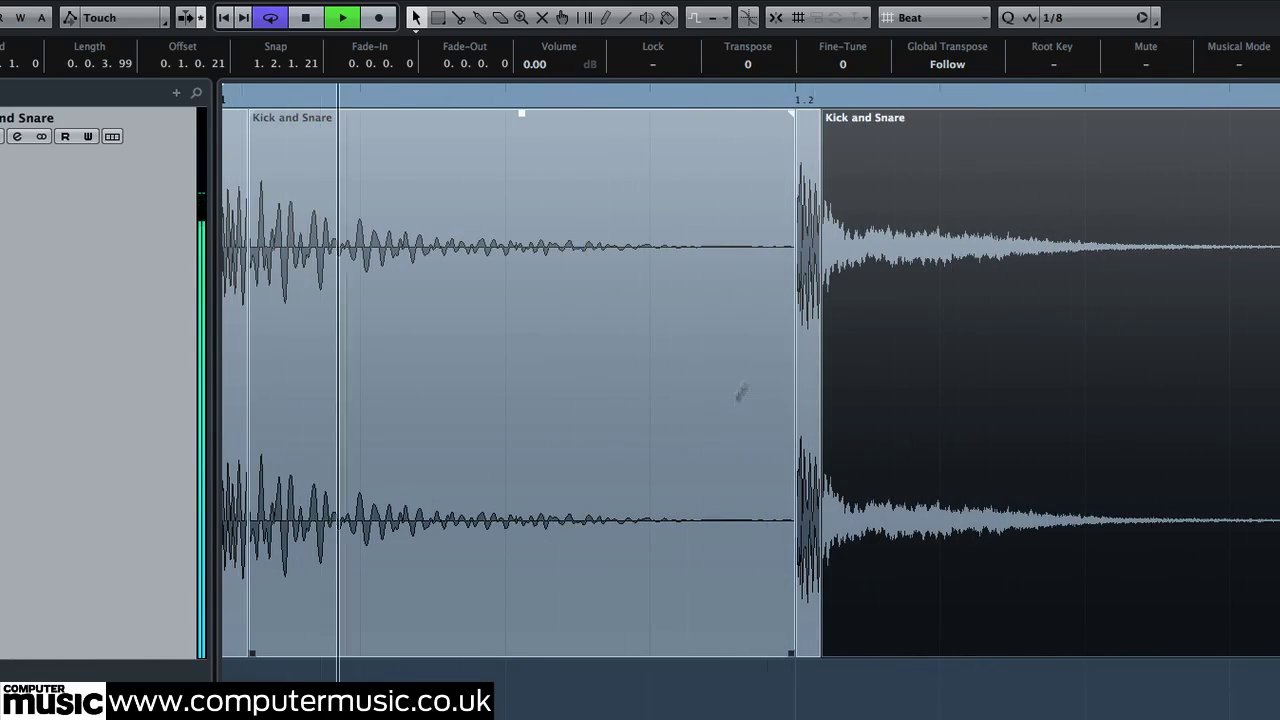
- Select the left and right Kick and Snare events together
click(550, 688)
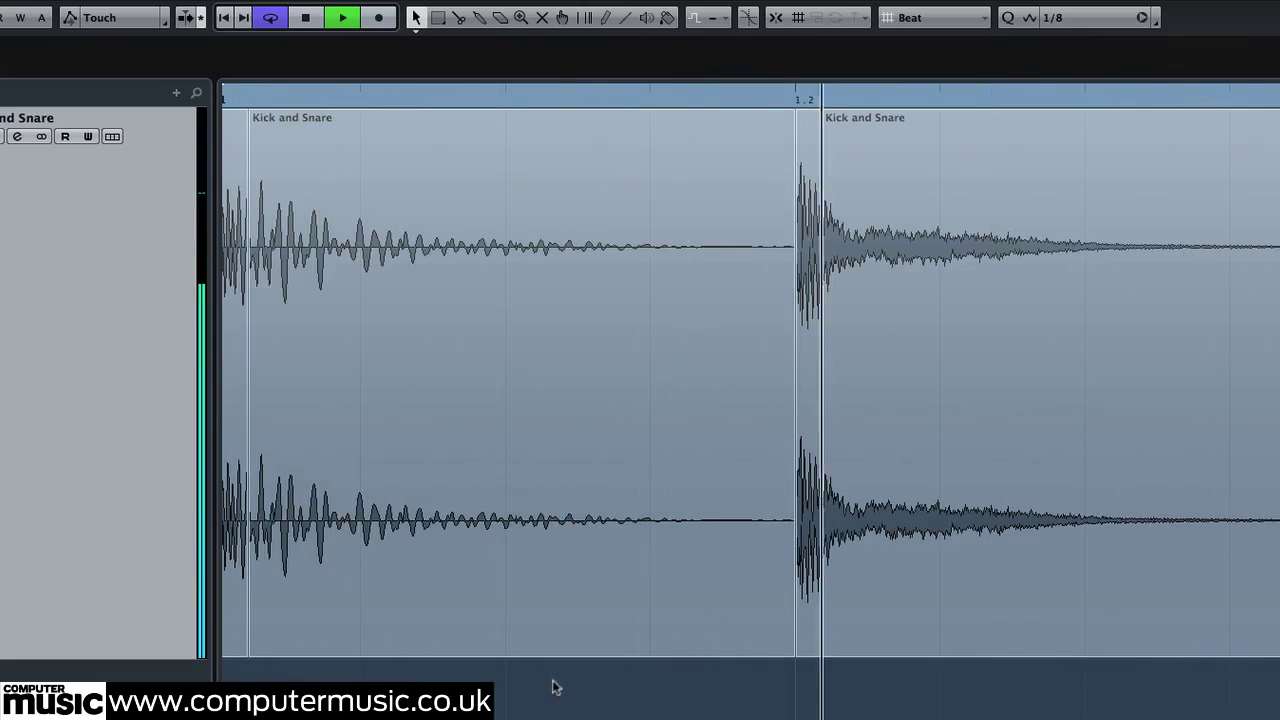
click(557, 430)
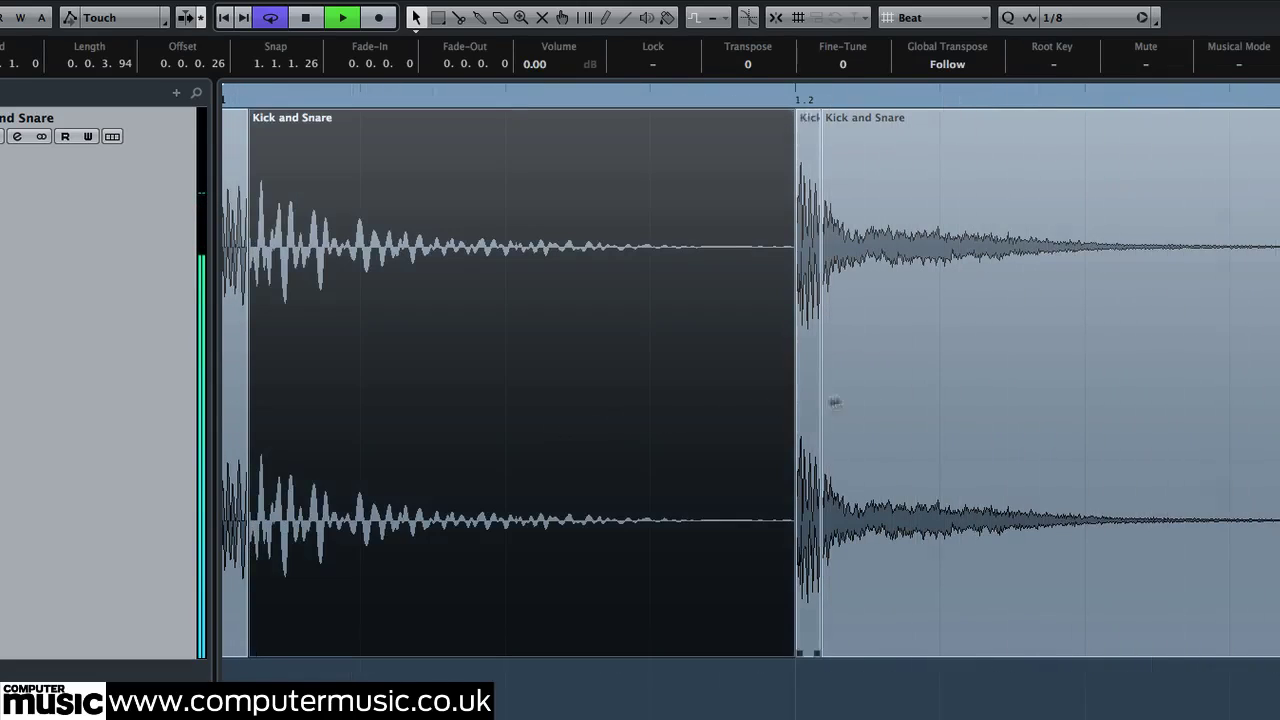
shift+click(968, 388)
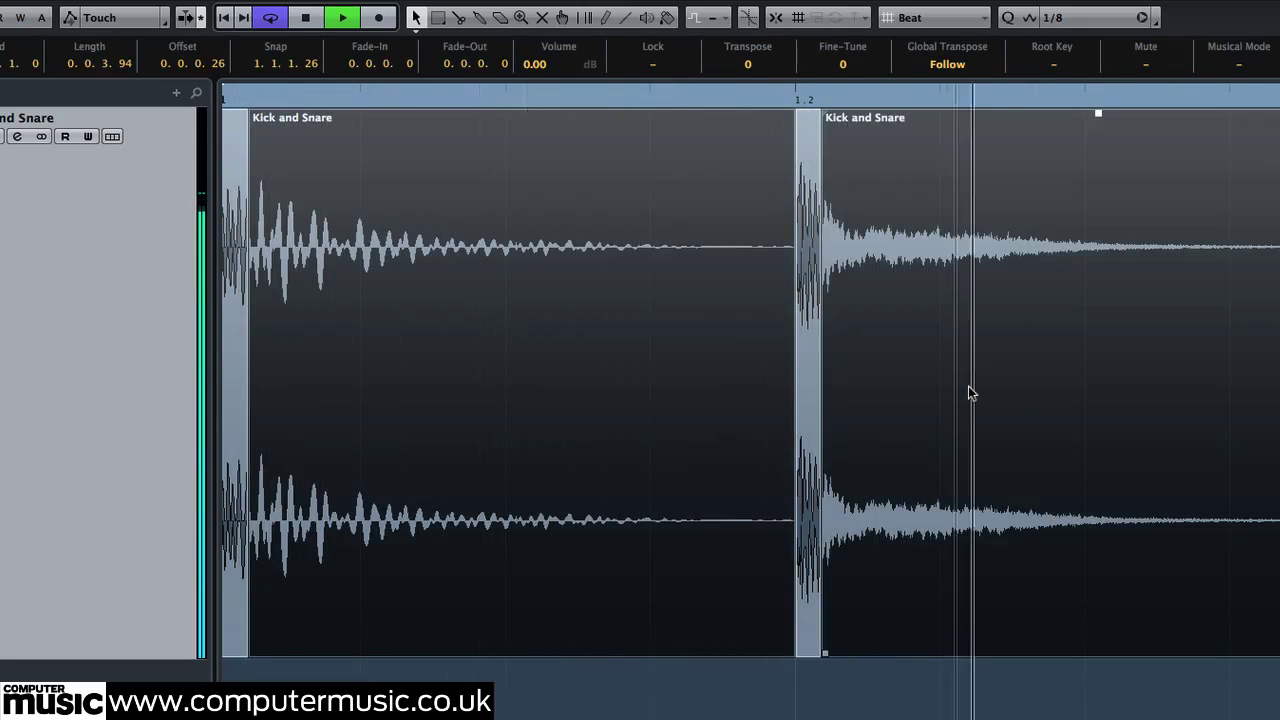
- Pitch-shift both Kick and Snare events 2 semitones with MPEX - Solo Fast as a new version
right_click(556, 390)
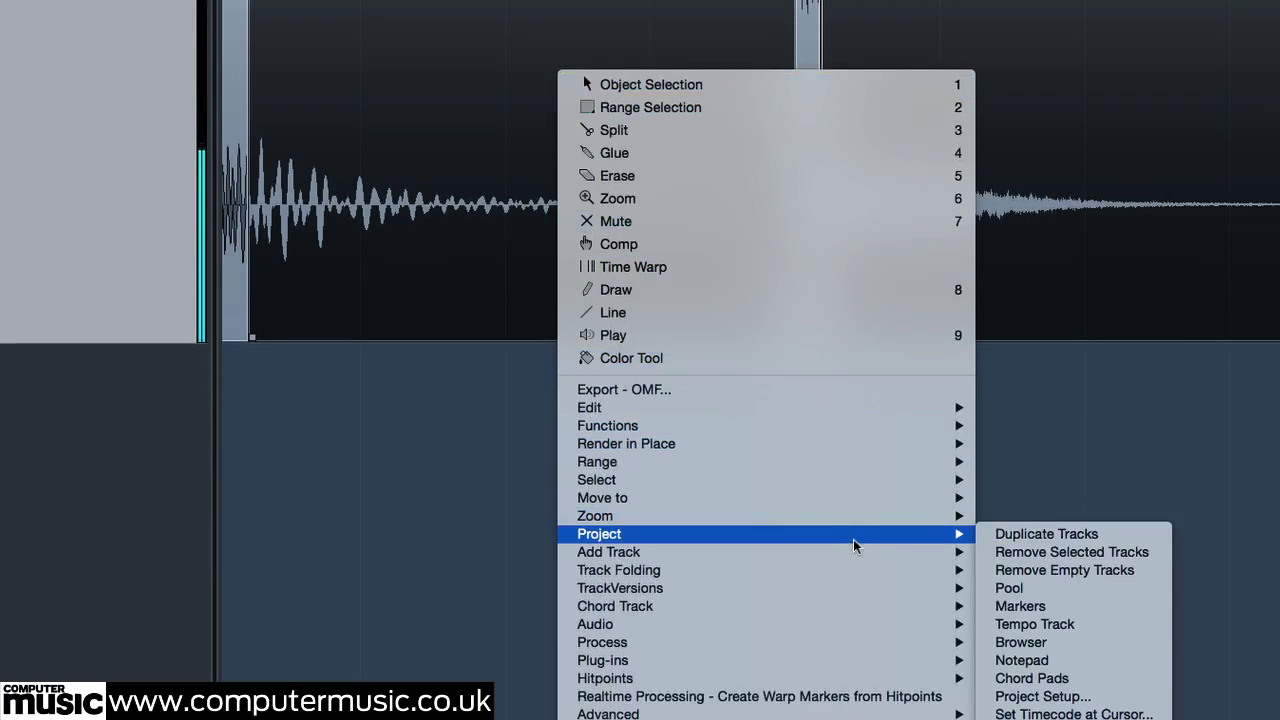
mouse_move(890, 647)
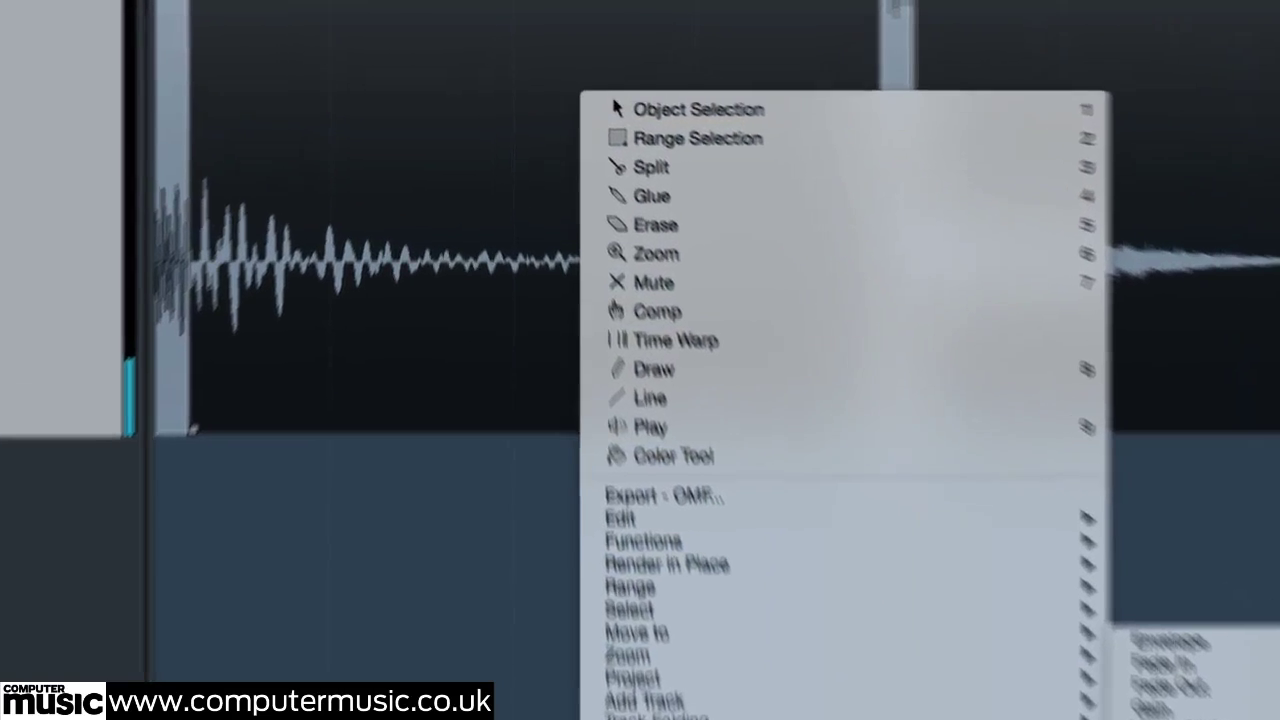
click(1022, 650)
click(612, 85)
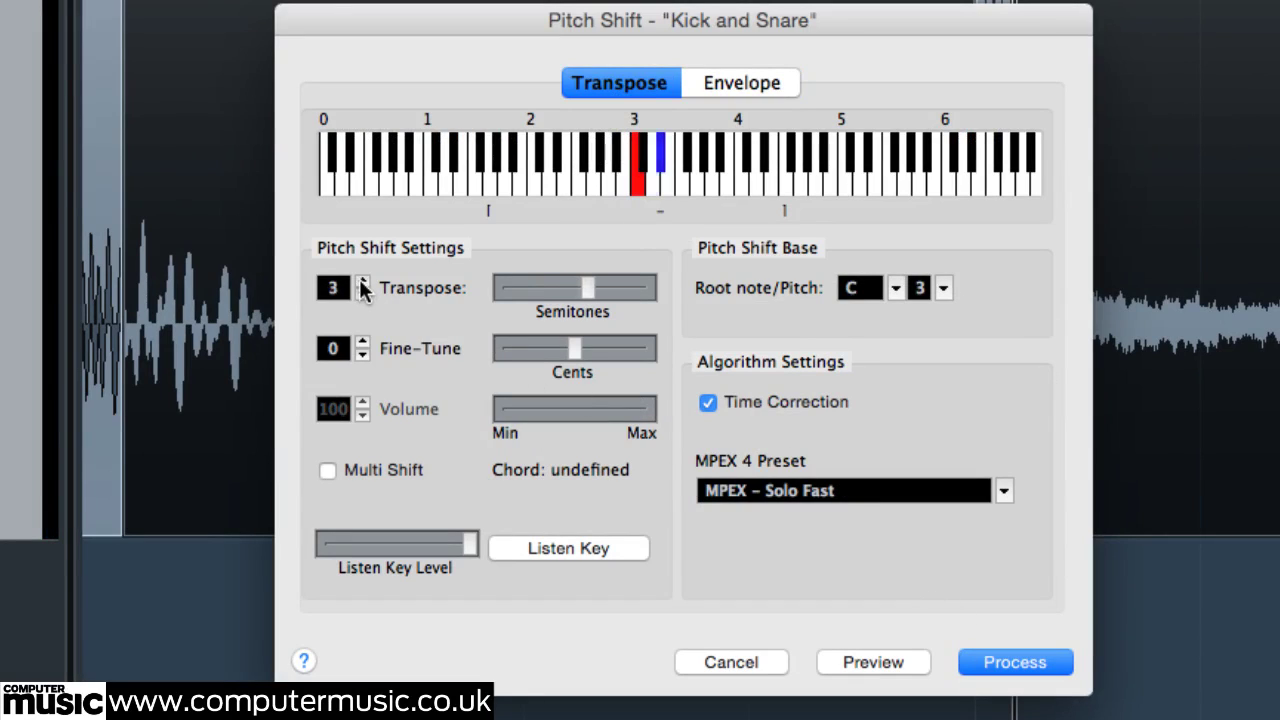
click(824, 490)
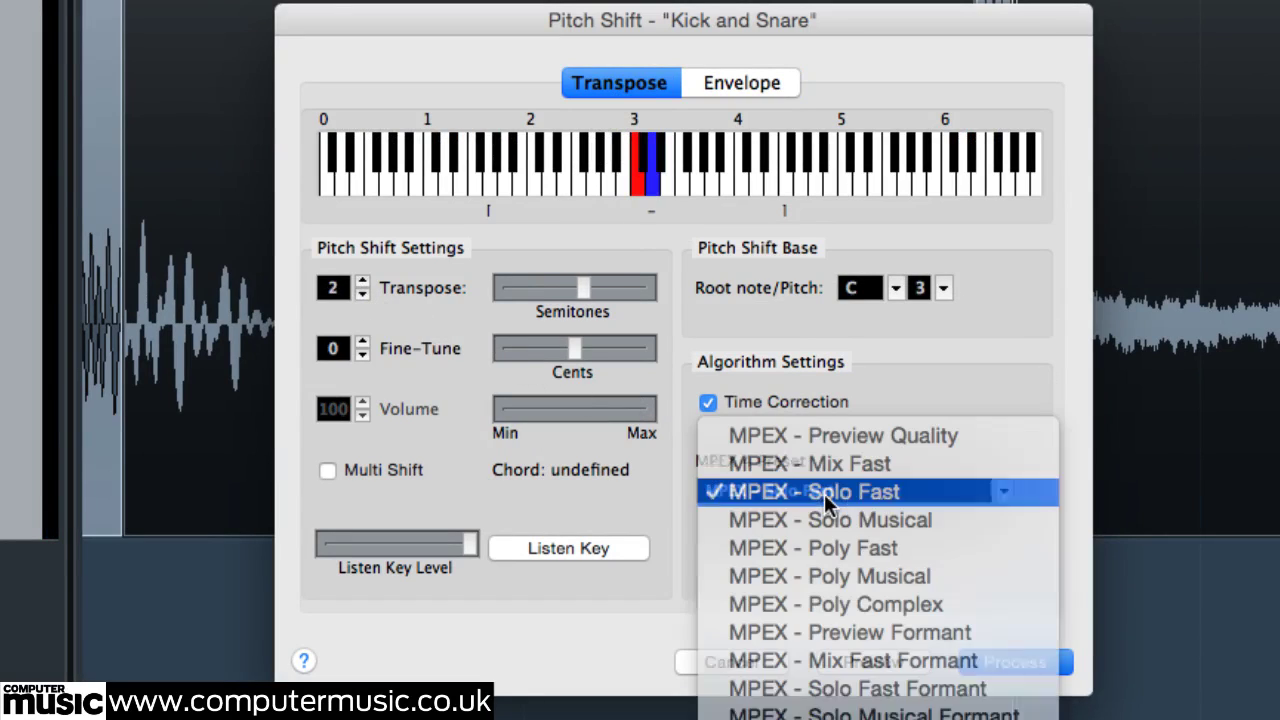
click(858, 493)
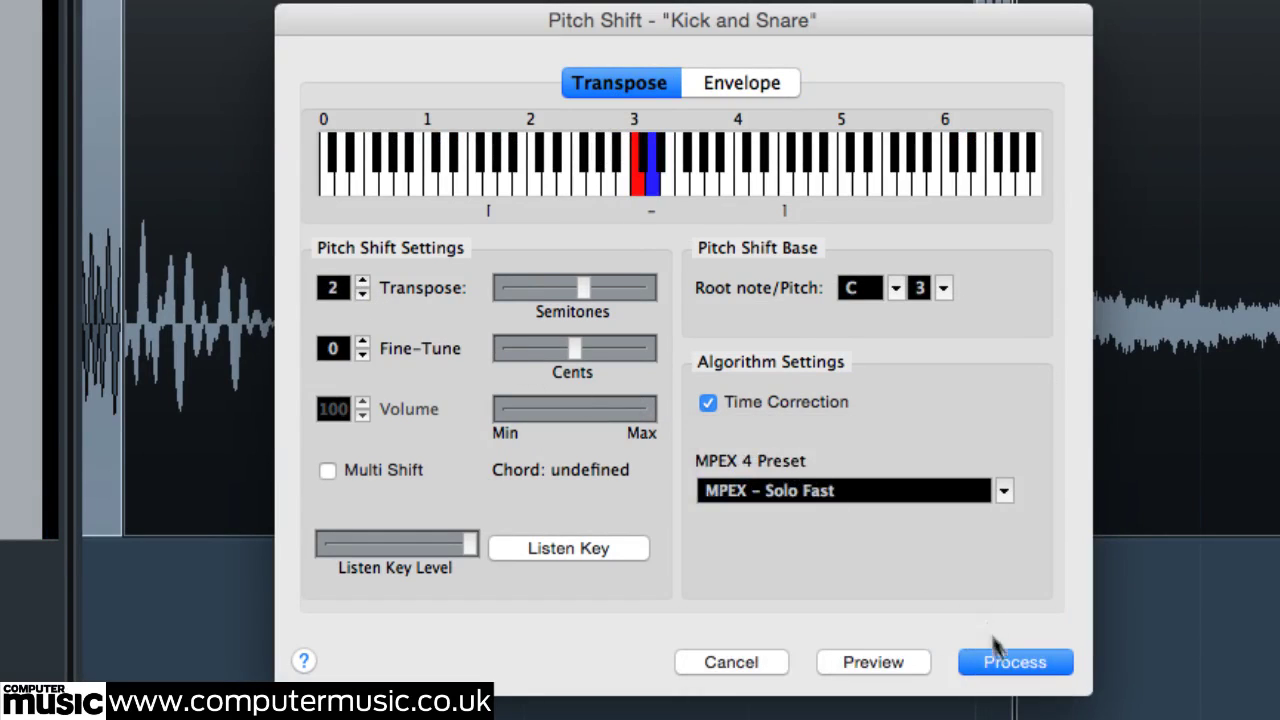
click(1008, 662)
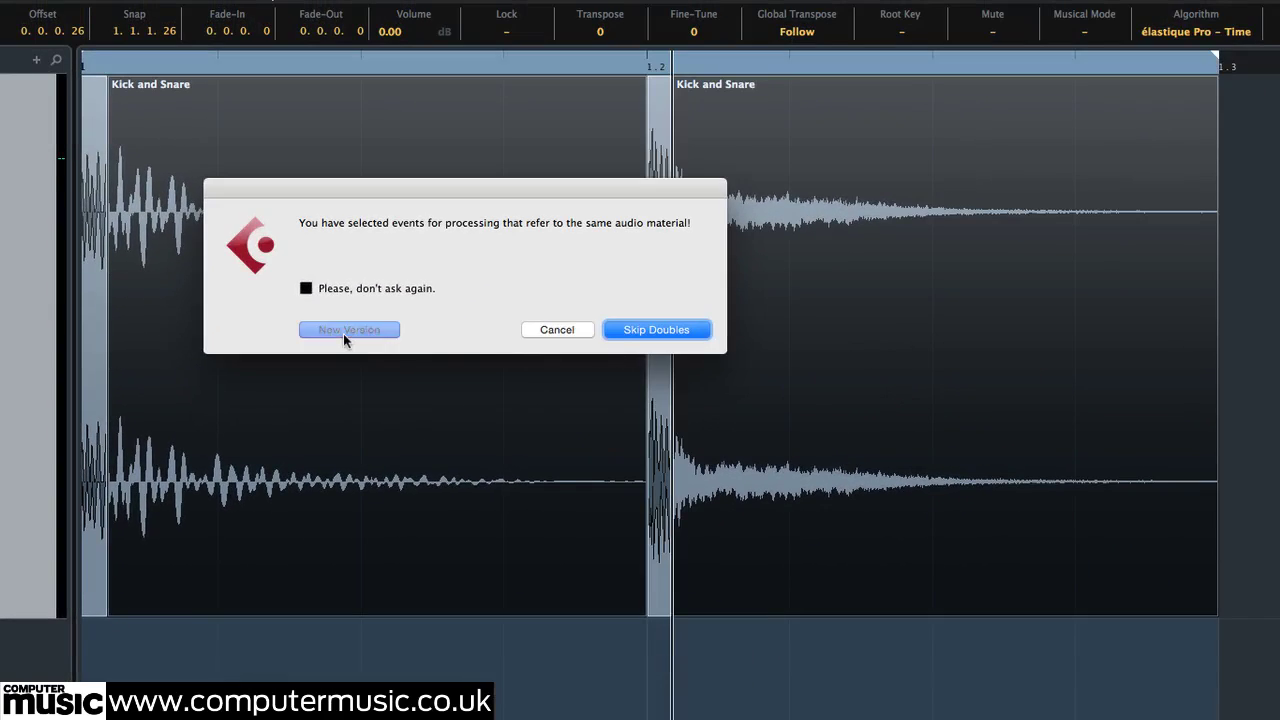
click(344, 340)
- Audition the result, then switch to MPEX - Solo Musical Formant with time correction off
key(space)
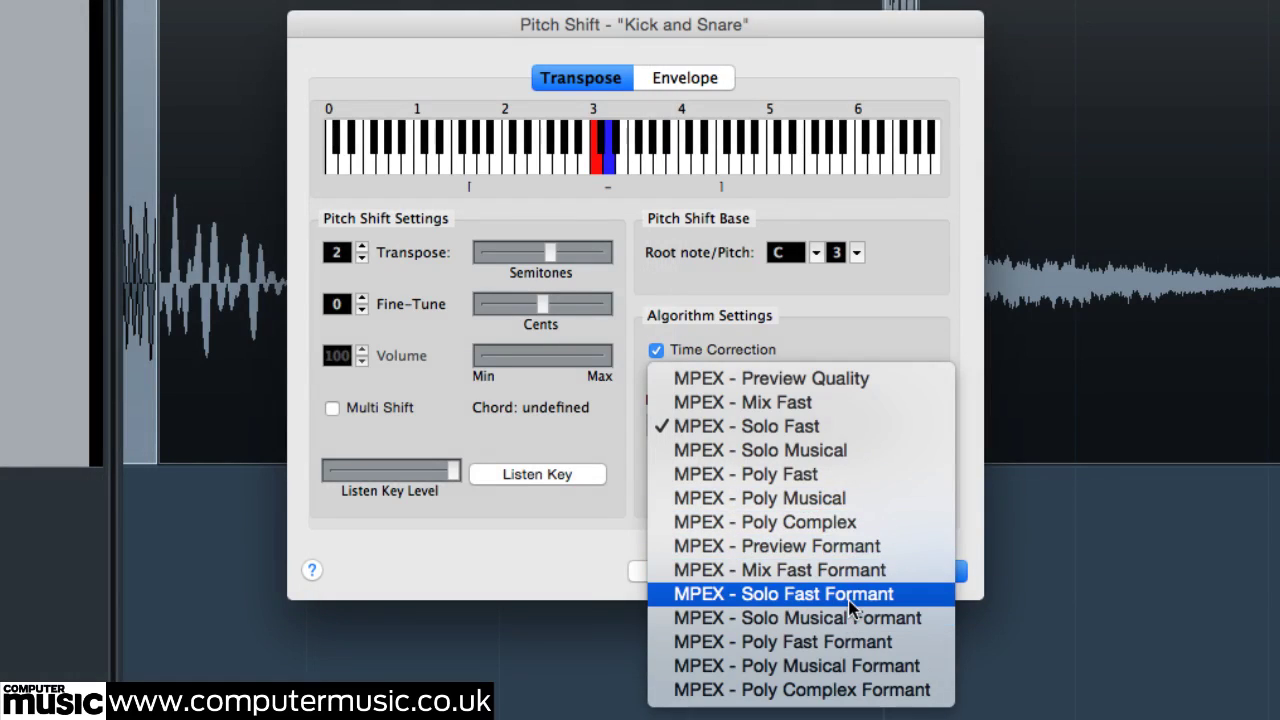
click(849, 617)
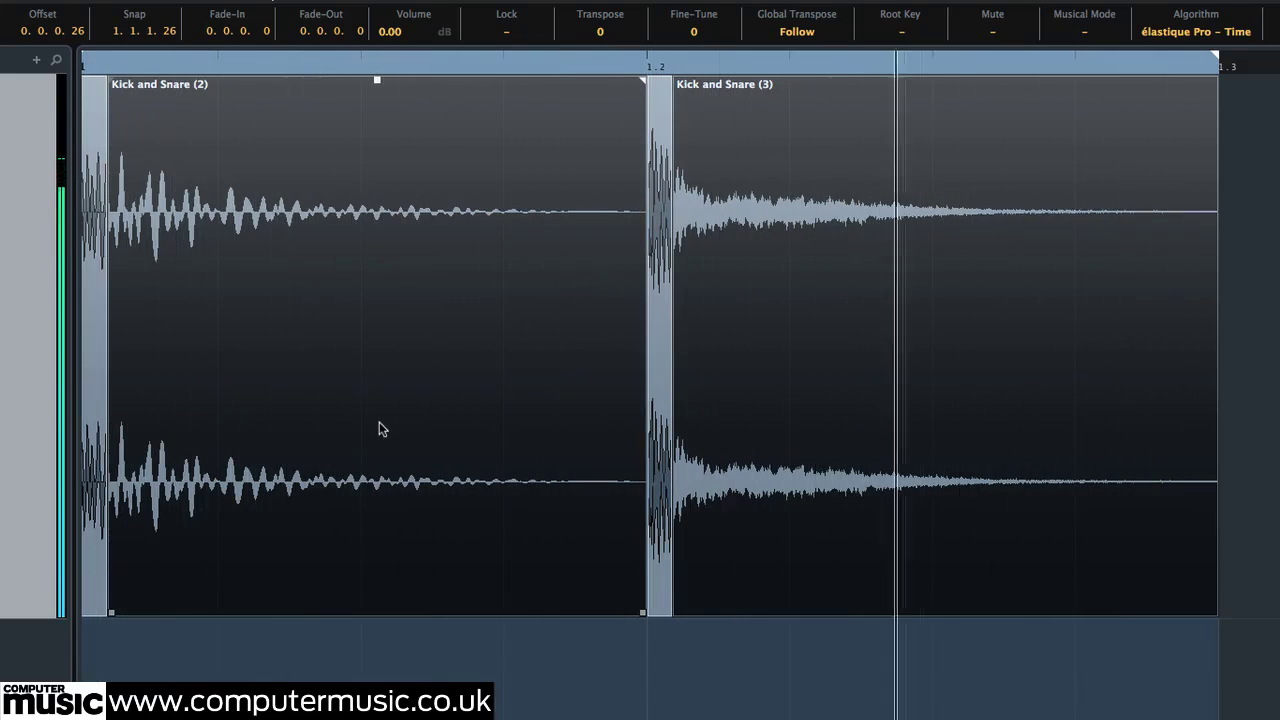
click(90, 245)
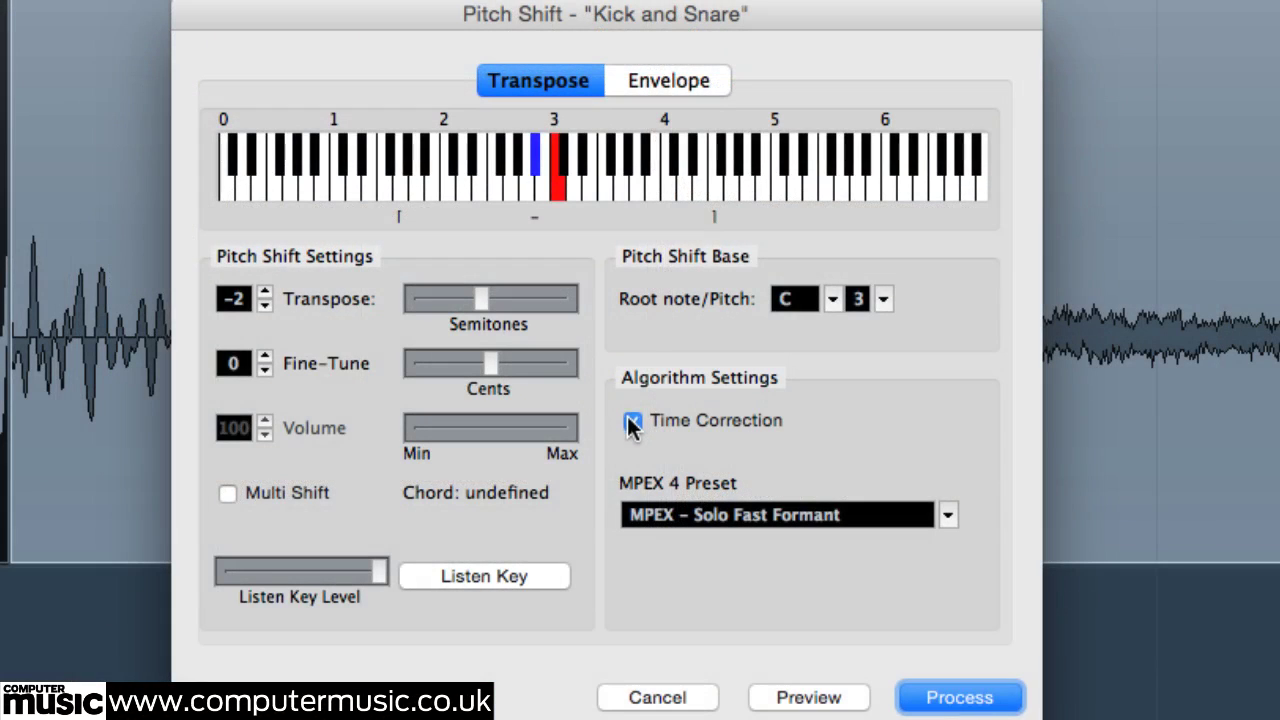
click(632, 423)
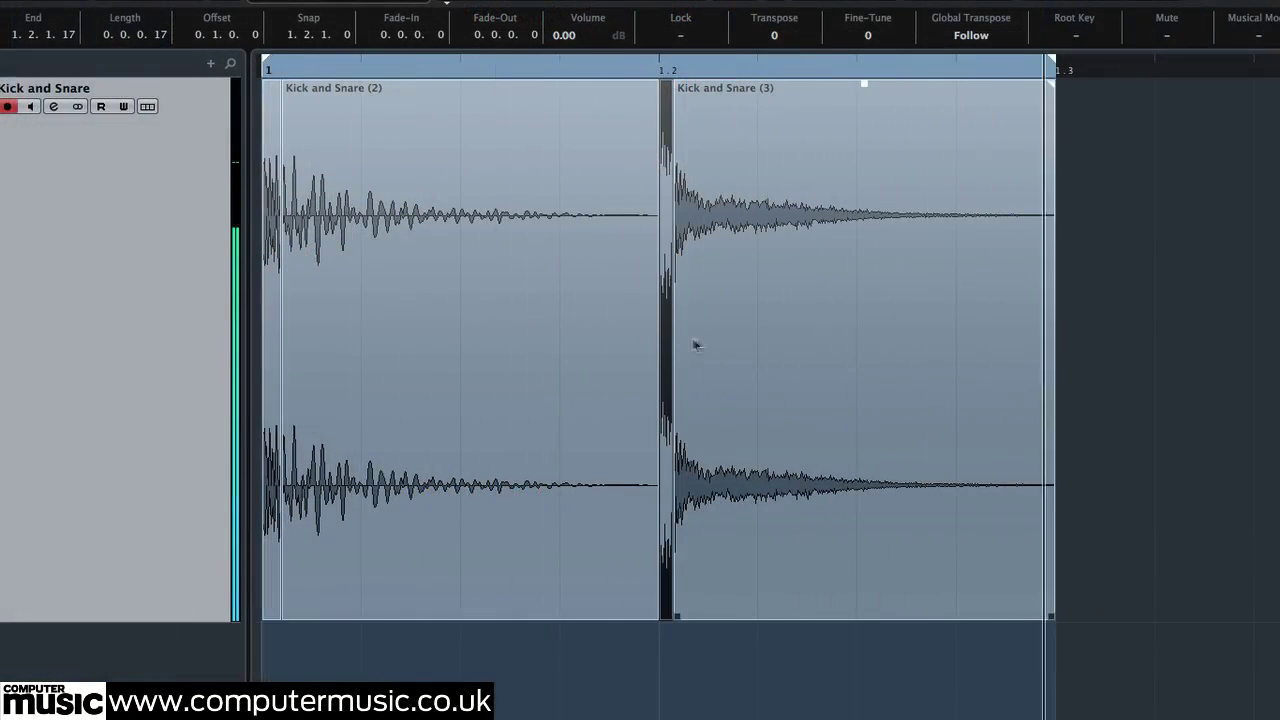
- Select the Kick and Snare (2) attack event and audition Groove Agent slice pads 001–006
click(466, 279)
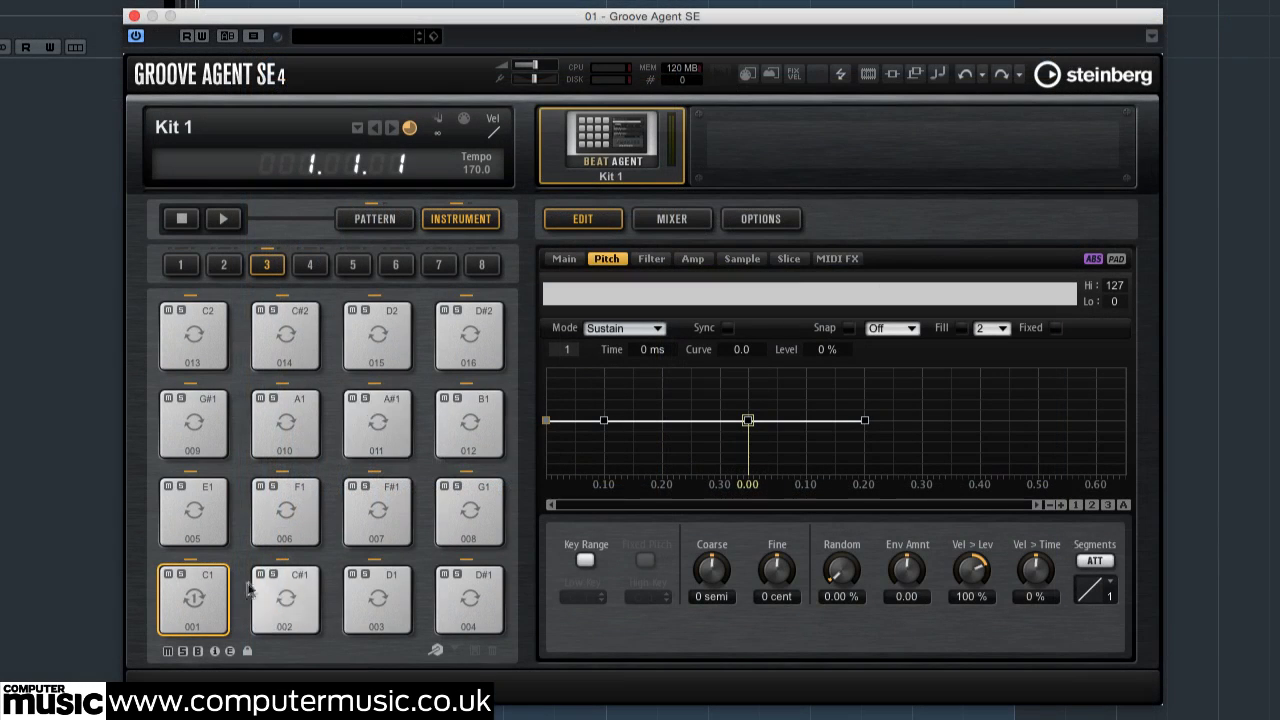
click(186, 594)
click(277, 599)
click(363, 601)
click(460, 594)
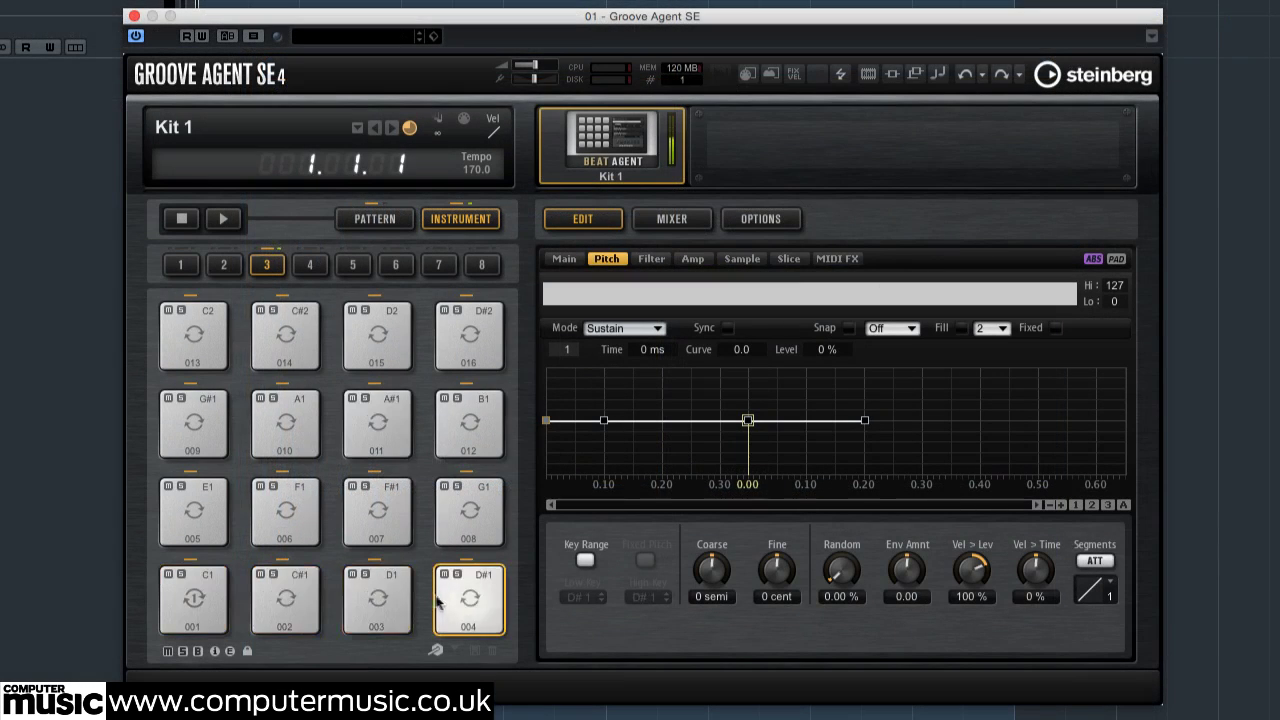
click(192, 516)
click(289, 527)
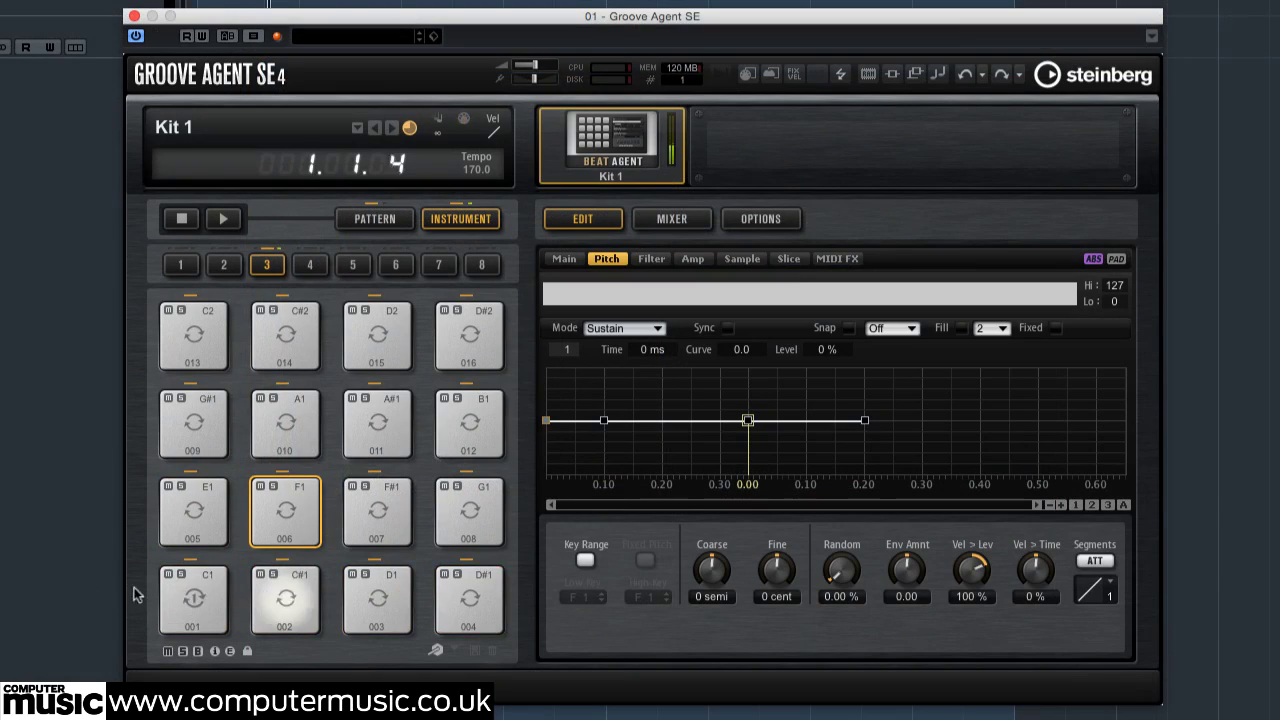
- Raise all sixteen slice pads to 4 semitones and set the project tempo to 155 BPM
drag(137, 594, 457, 331)
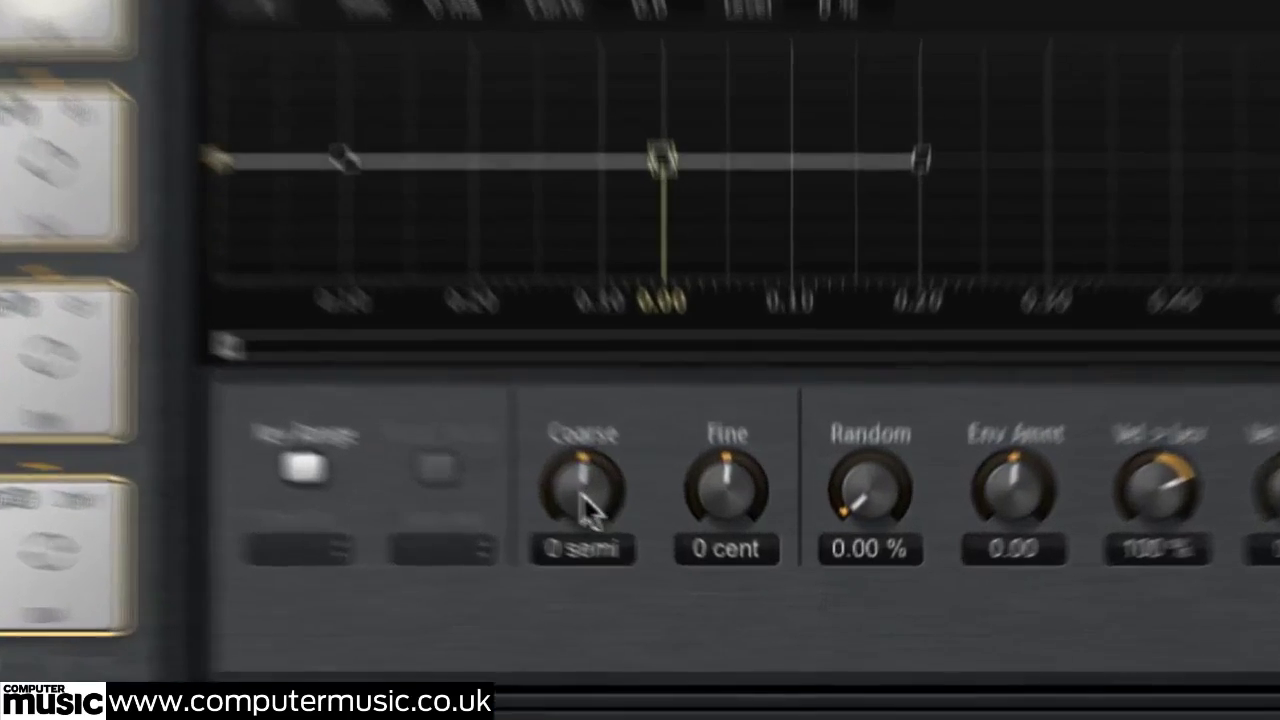
drag(715, 579, 715, 574)
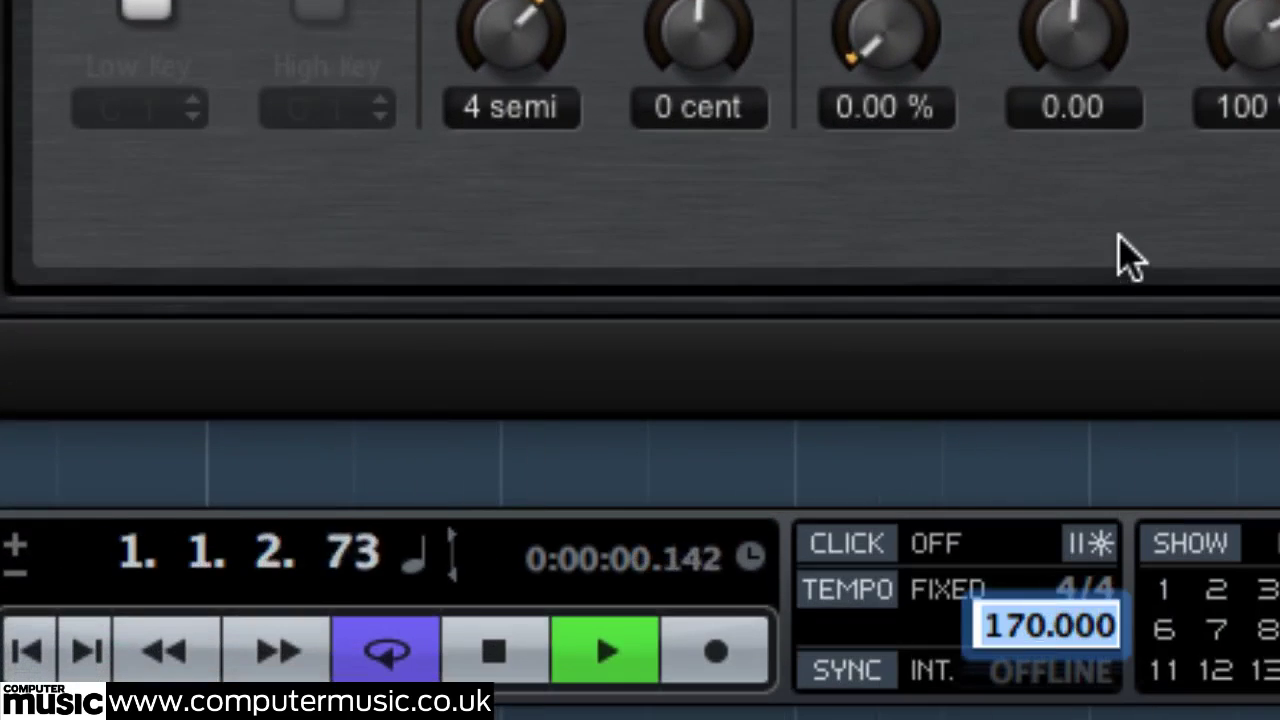
text(155)
key(Return)
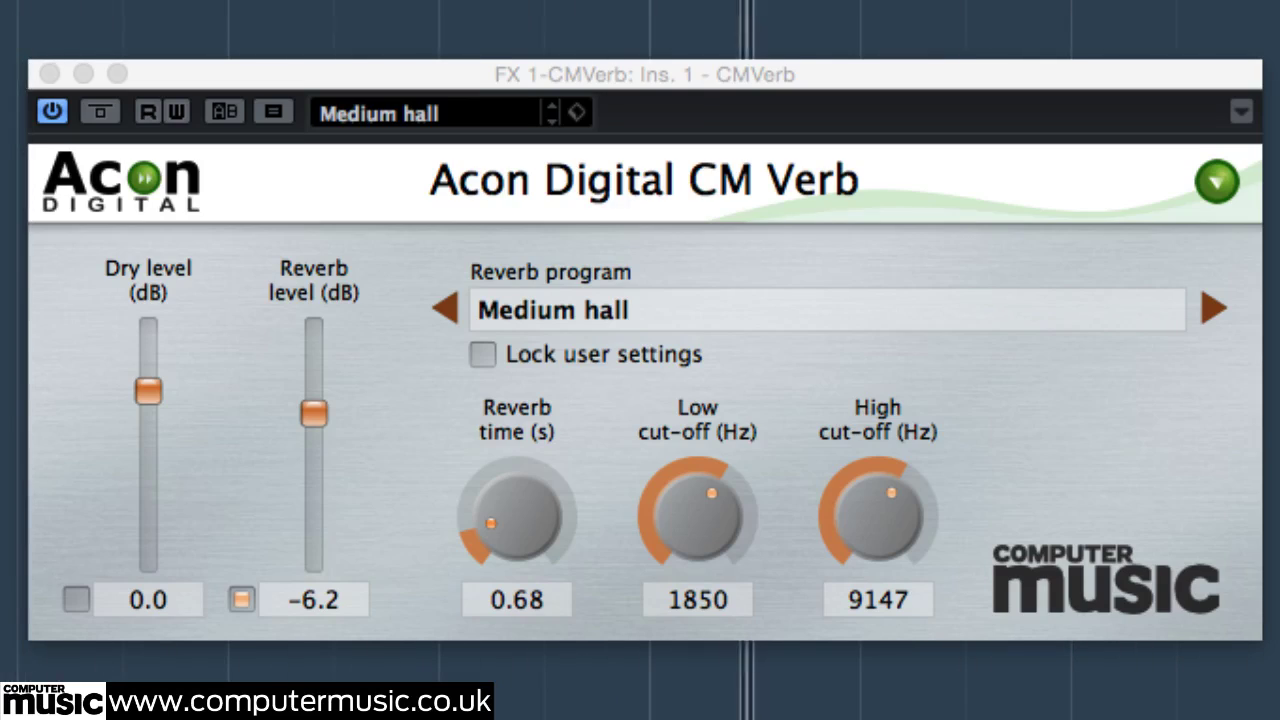
- Set CM Verb to 0.52 s reverb time, 2452 Hz low cut and 7342 Hz high cut
mouse_move(704, 500)
mouse_down()
mouse_move(704, 483)
mouse_move(695, 510)
mouse_up()
drag(543, 514, 541, 508)
drag(685, 518, 692, 497)
drag(555, 509, 552, 517)
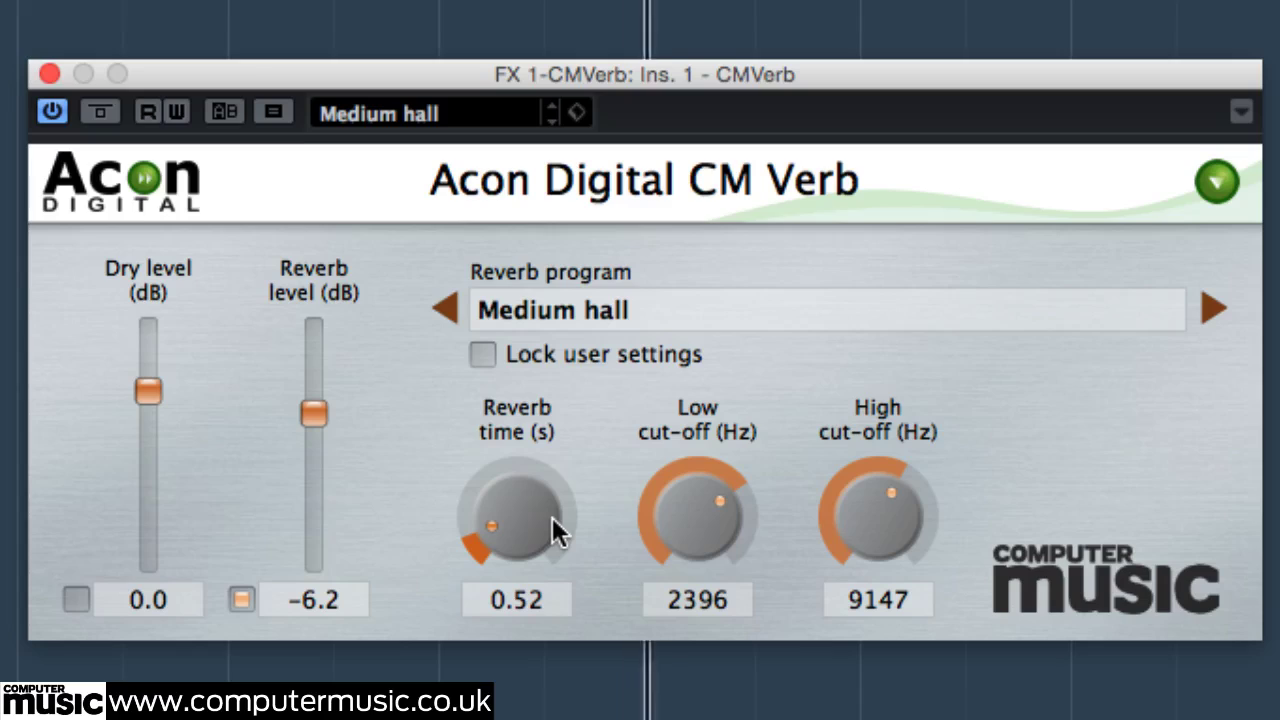
drag(907, 475, 876, 543)
drag(714, 545, 712, 532)
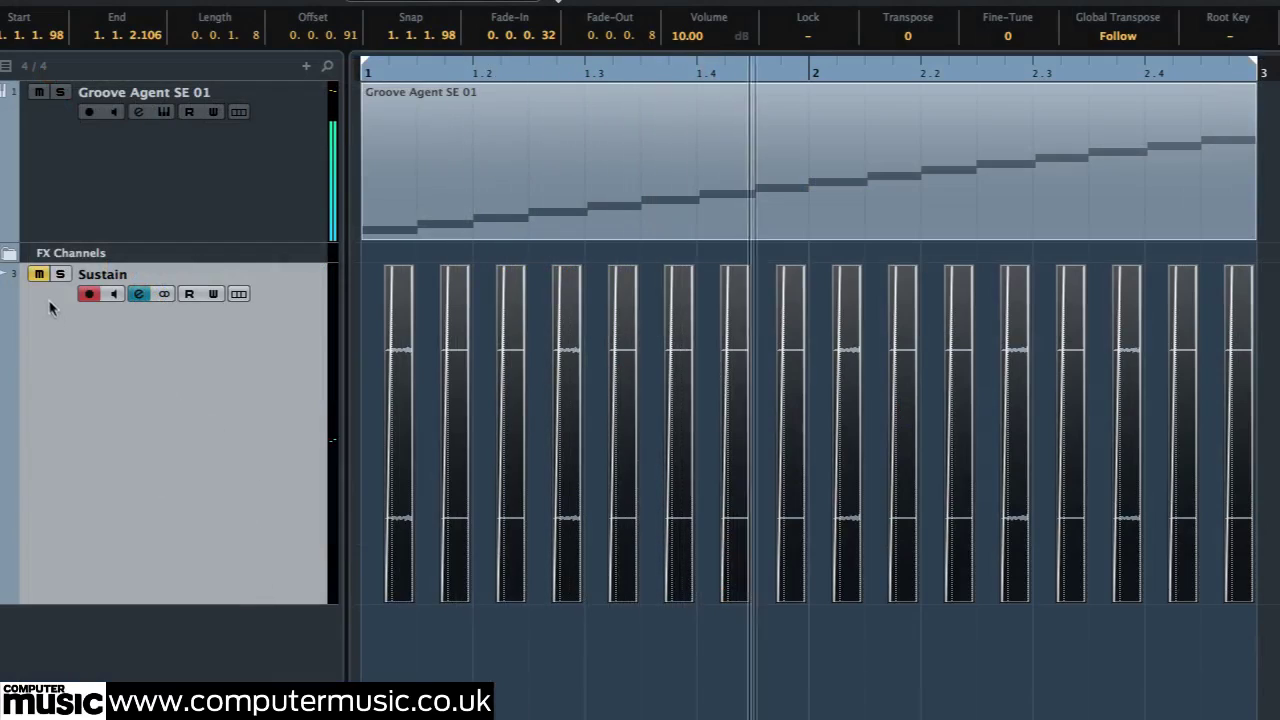
- Unmute the Sustain track, set its event volume to 15 dB, and solo the track
click(40, 277)
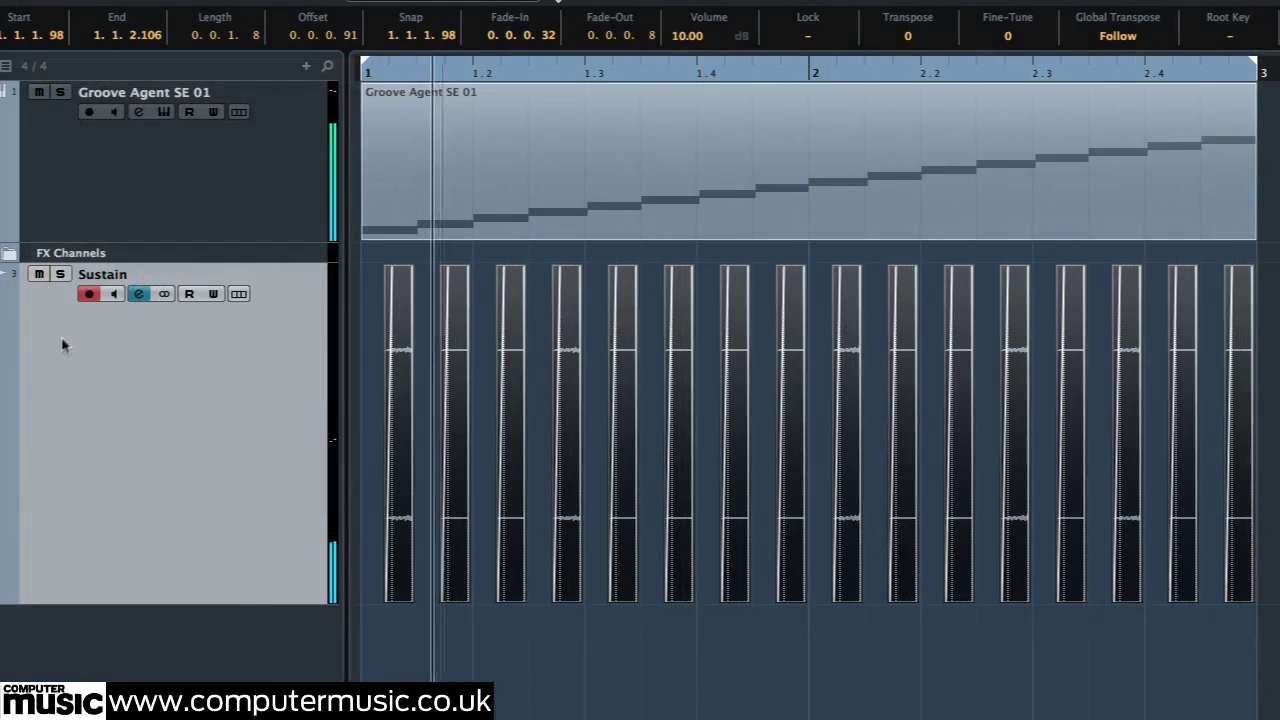
click(60, 275)
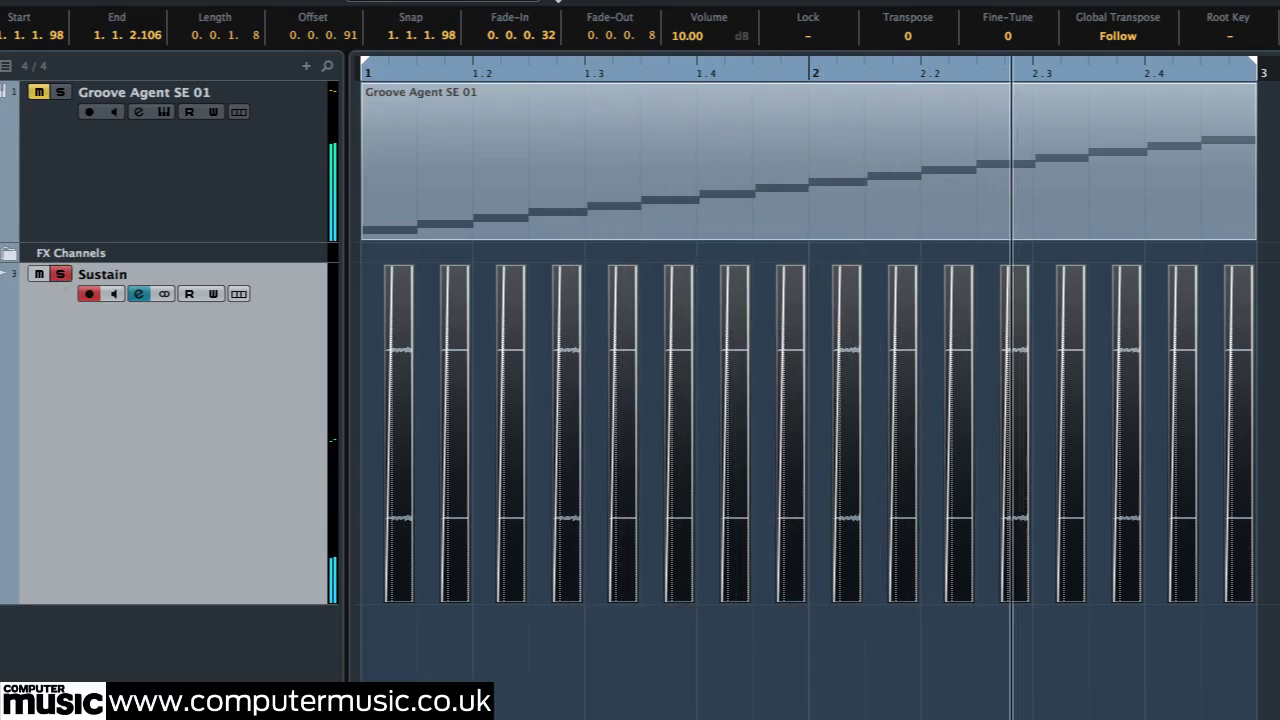
click(59, 276)
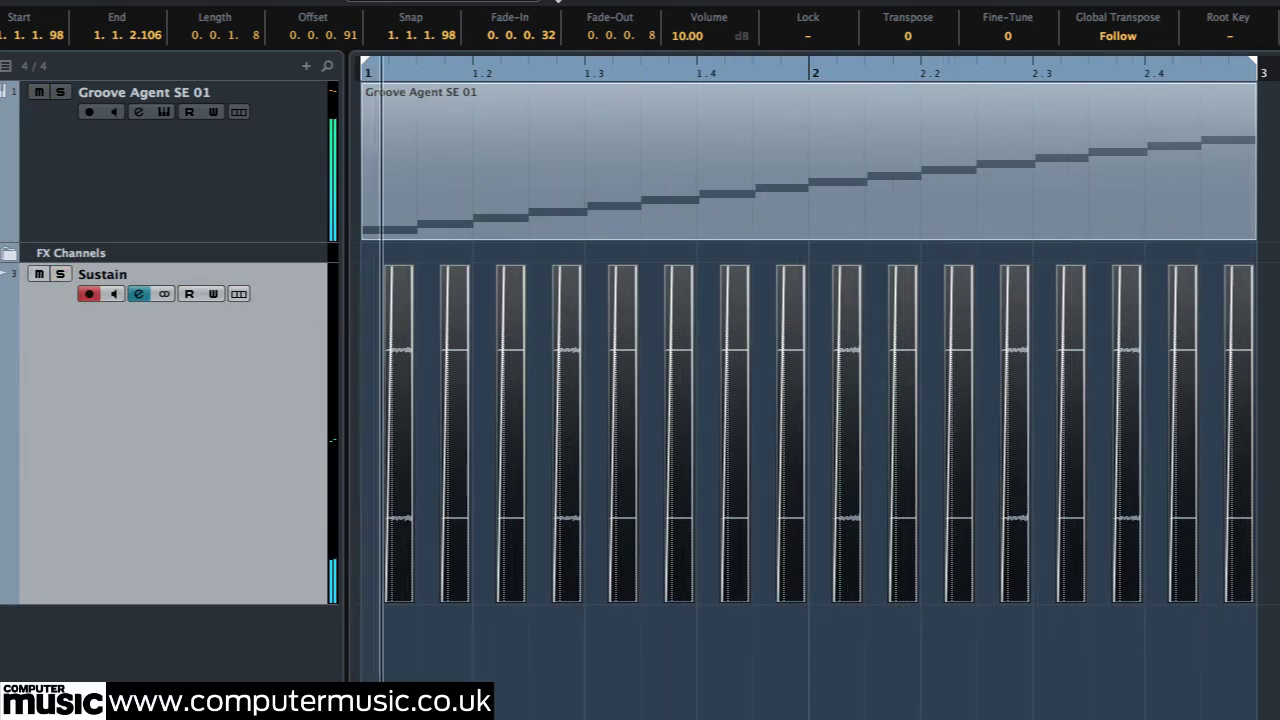
click(694, 38)
text(15)
key(Return)
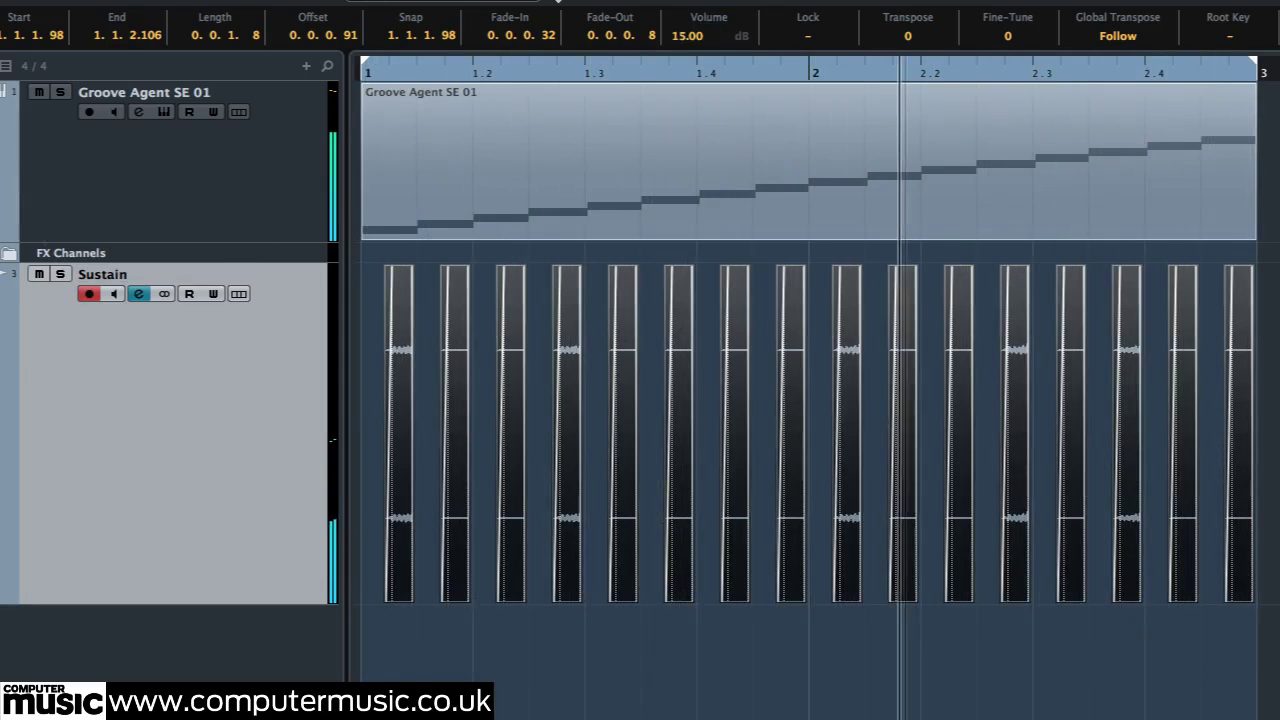
click(60, 275)
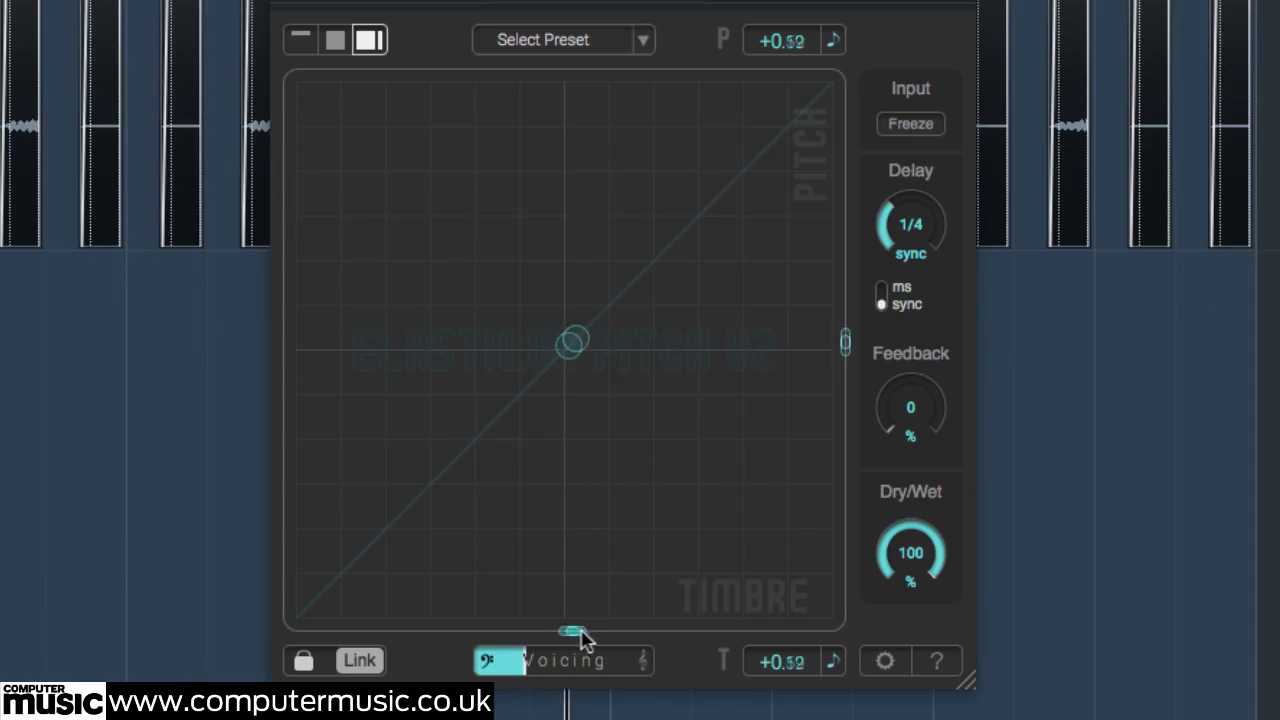
- Unlink pitch and timbre in ElastiquePitch V2, leaving pitch at +0.06 and timbre at -3.94
drag(600, 638, 333, 631)
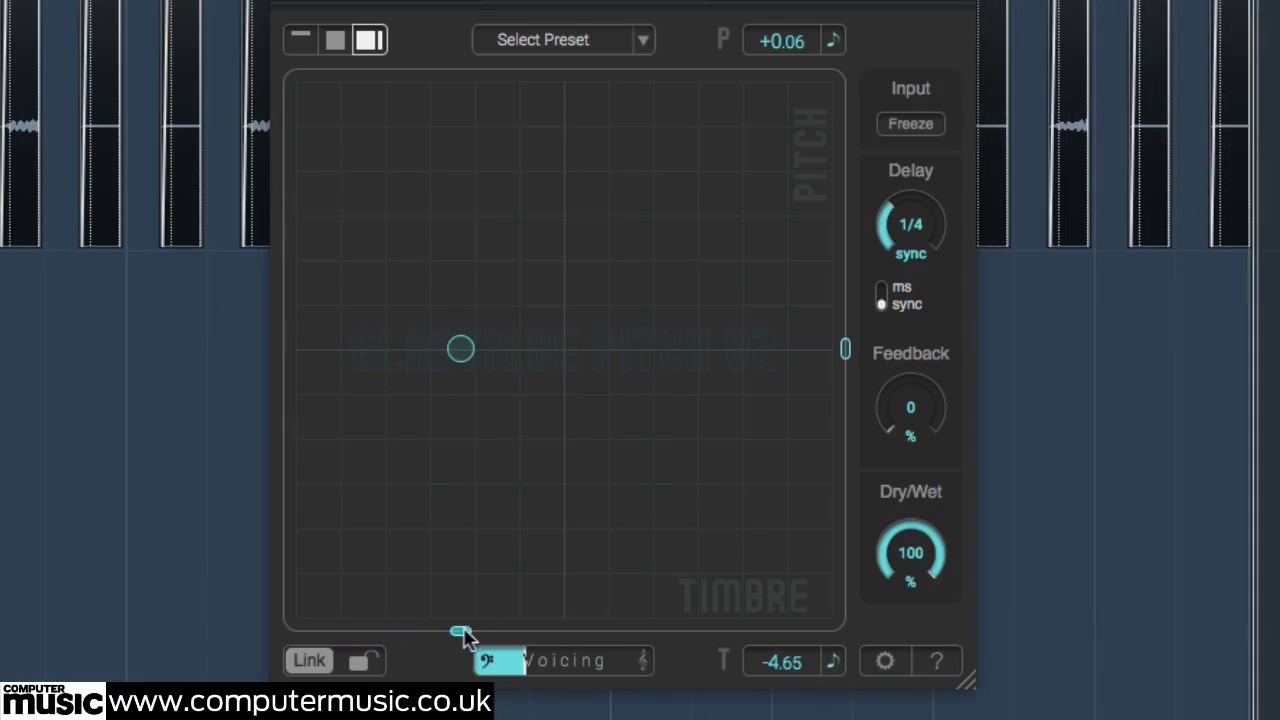
drag(460, 631, 476, 631)
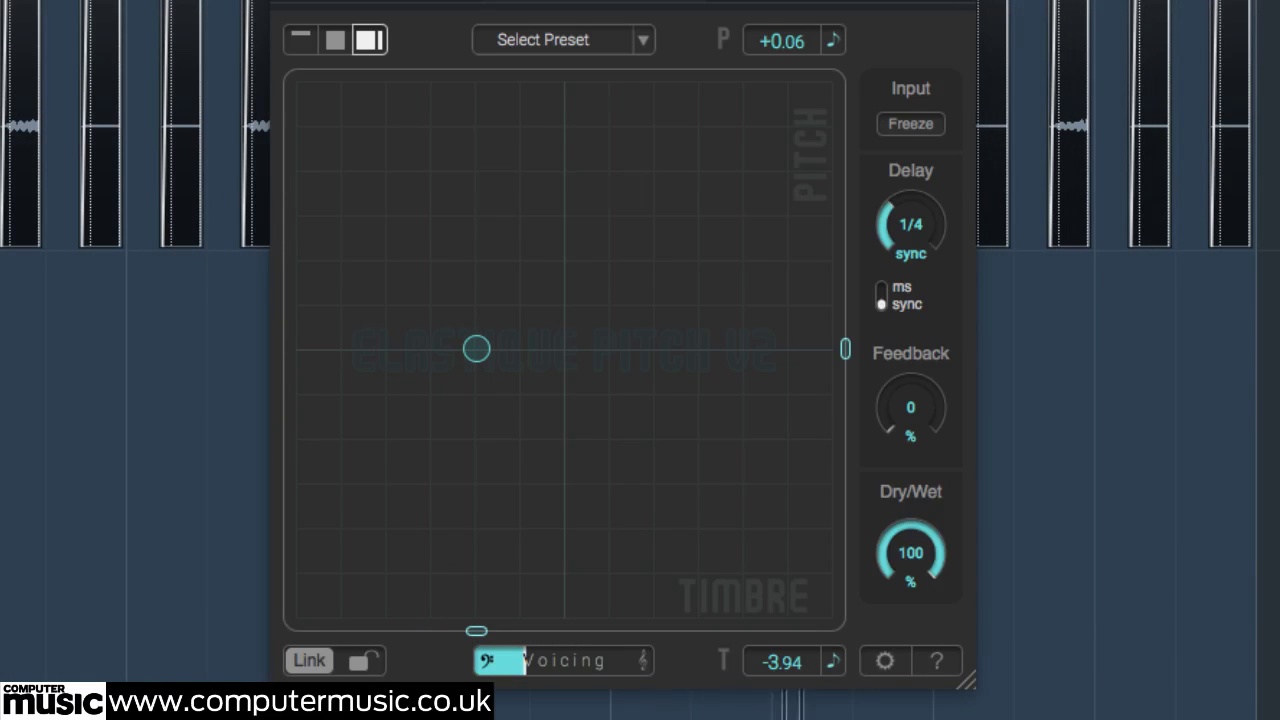